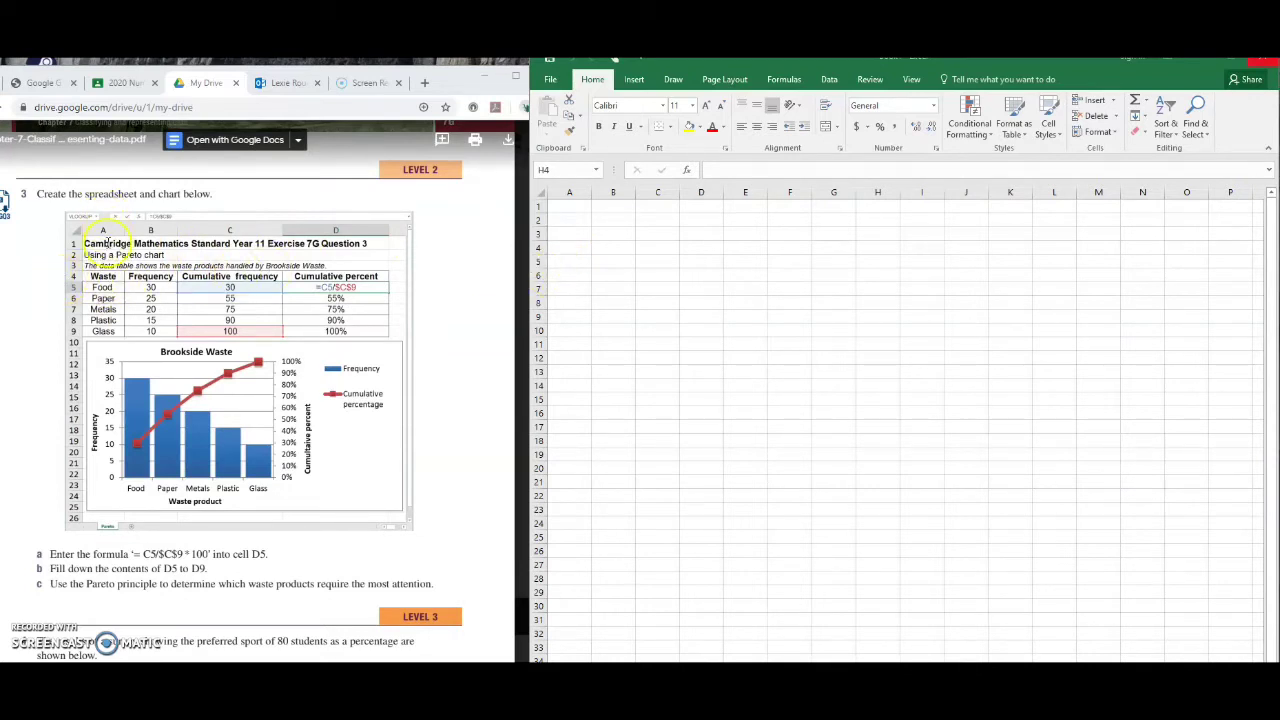
Enter the table headings Waste, Frequency, C.F. and C% across cells A4 to D4.
left_click(574, 248)
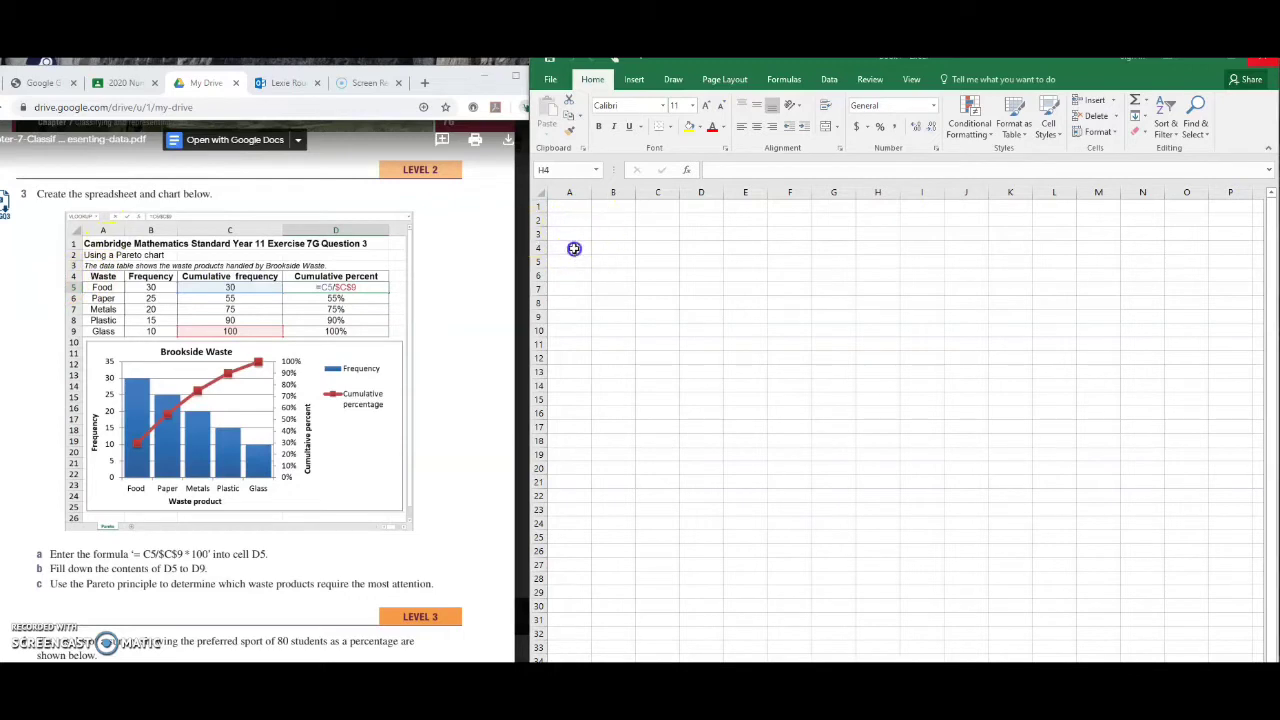
left_click(574, 248)
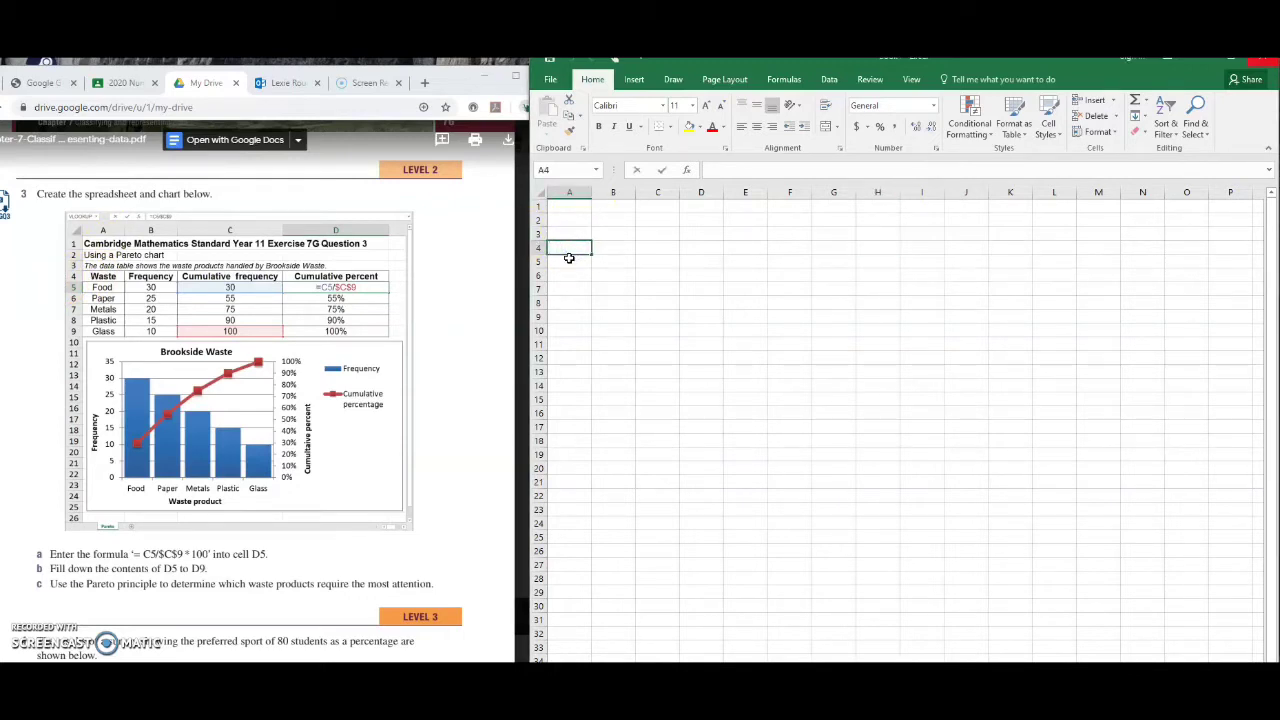
type("Waste")
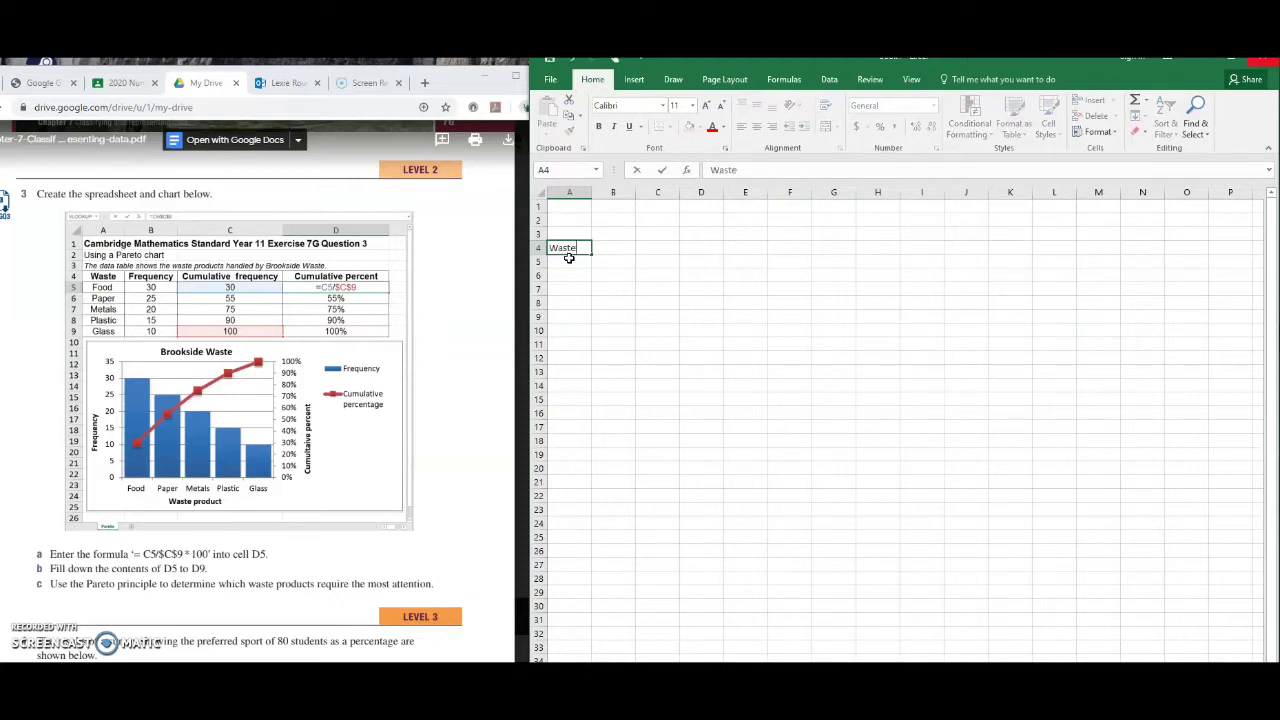
key("Tab")
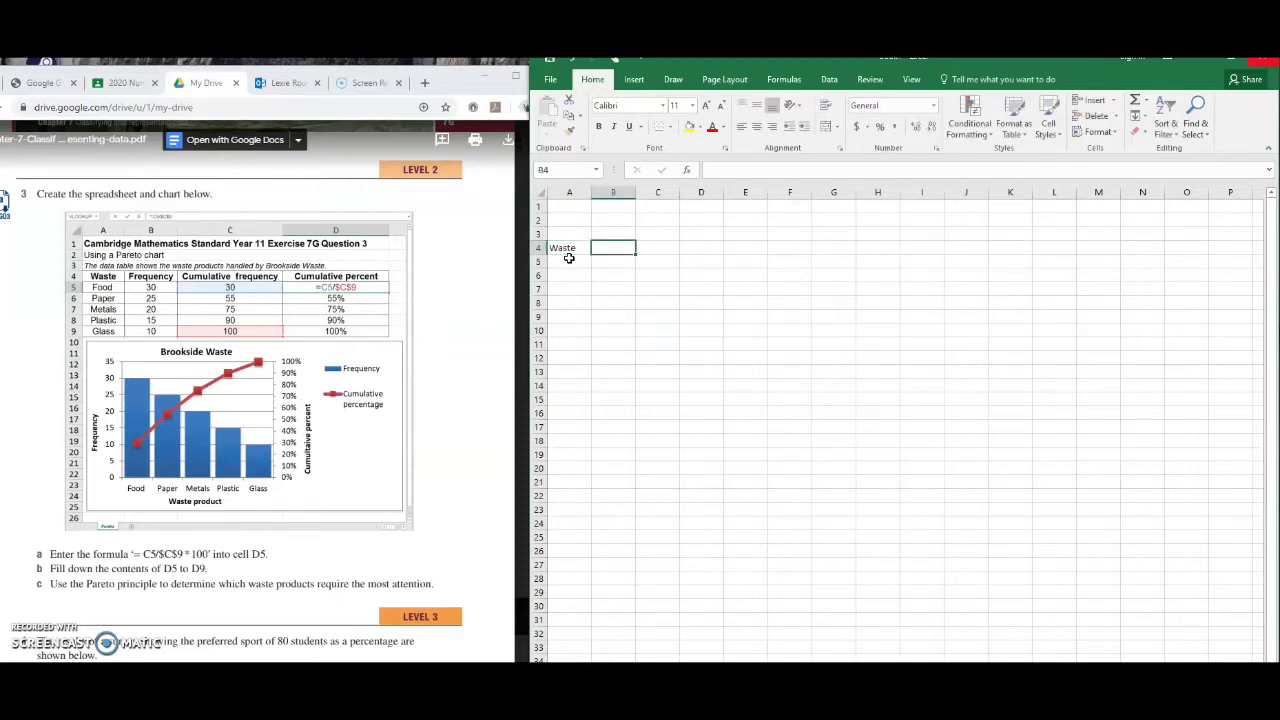
type("Frequency")
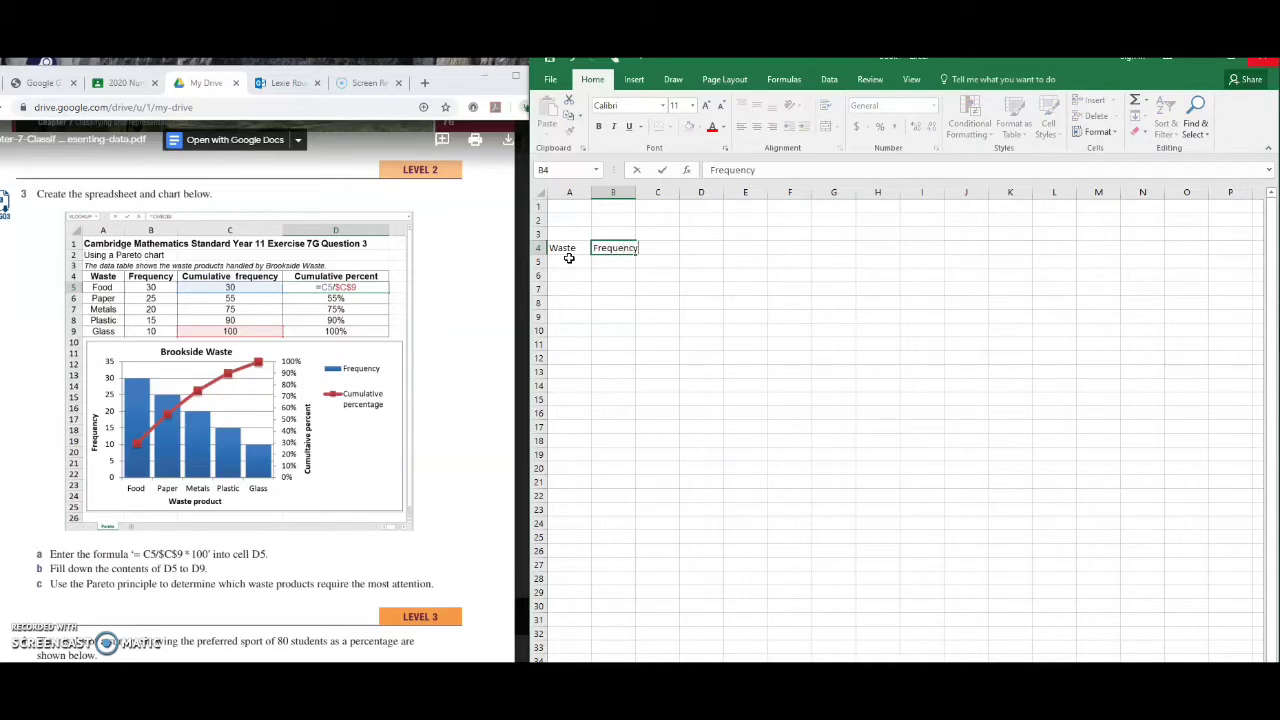
key("Tab")
type("C.F.")
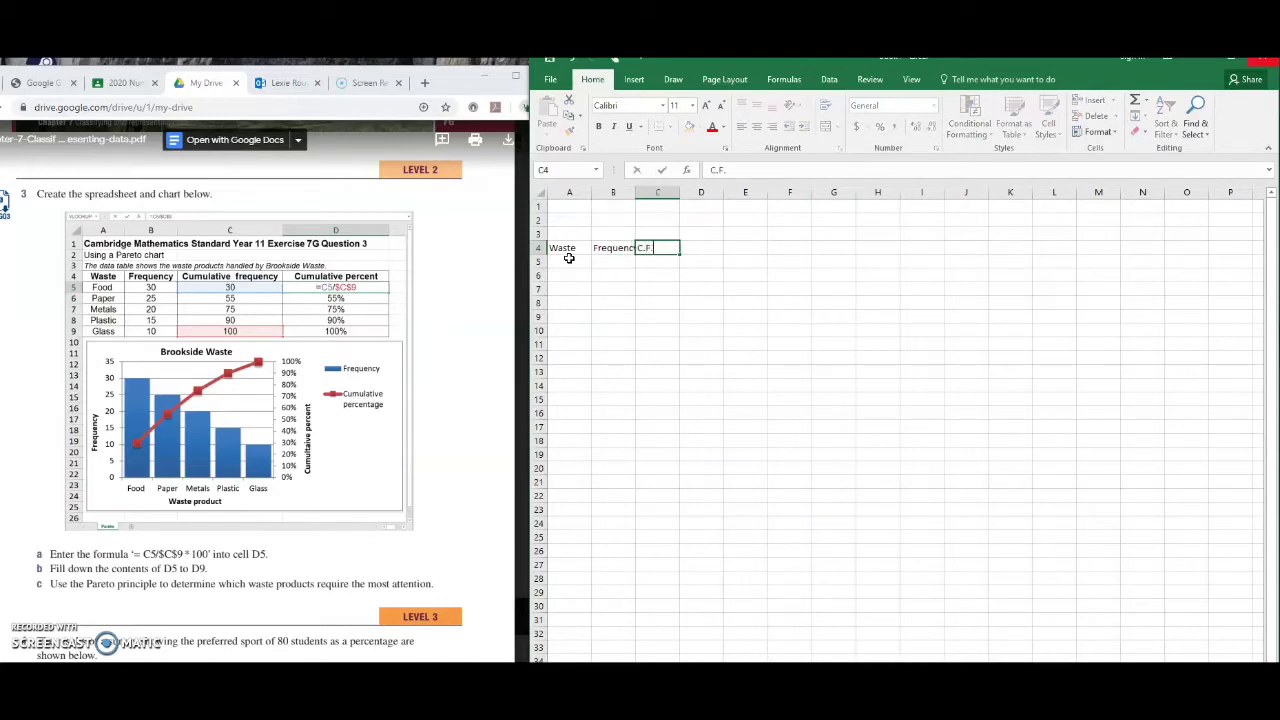
key("Tab")
type("C")
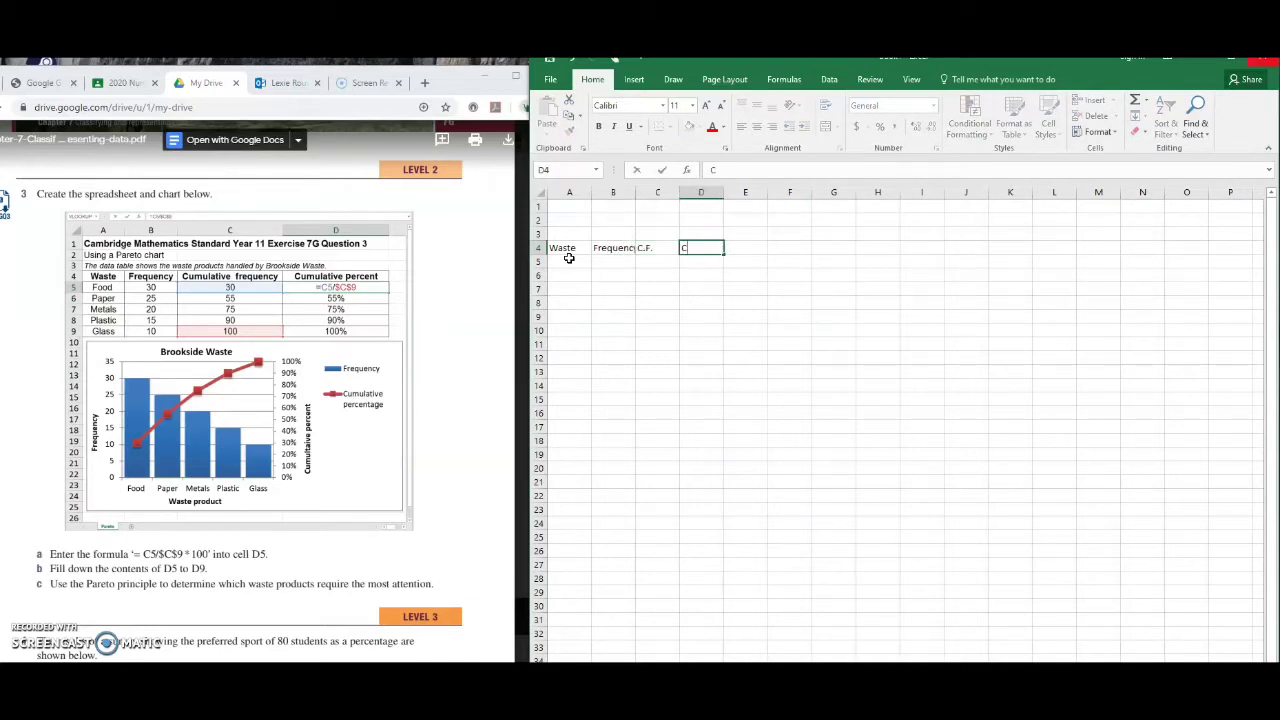
type("%")
key("Return")
List the waste types Food, Paper, Metals, Plastics and Glass in cells A5 to A9.
key("Left")
key("Left")
key("Left")
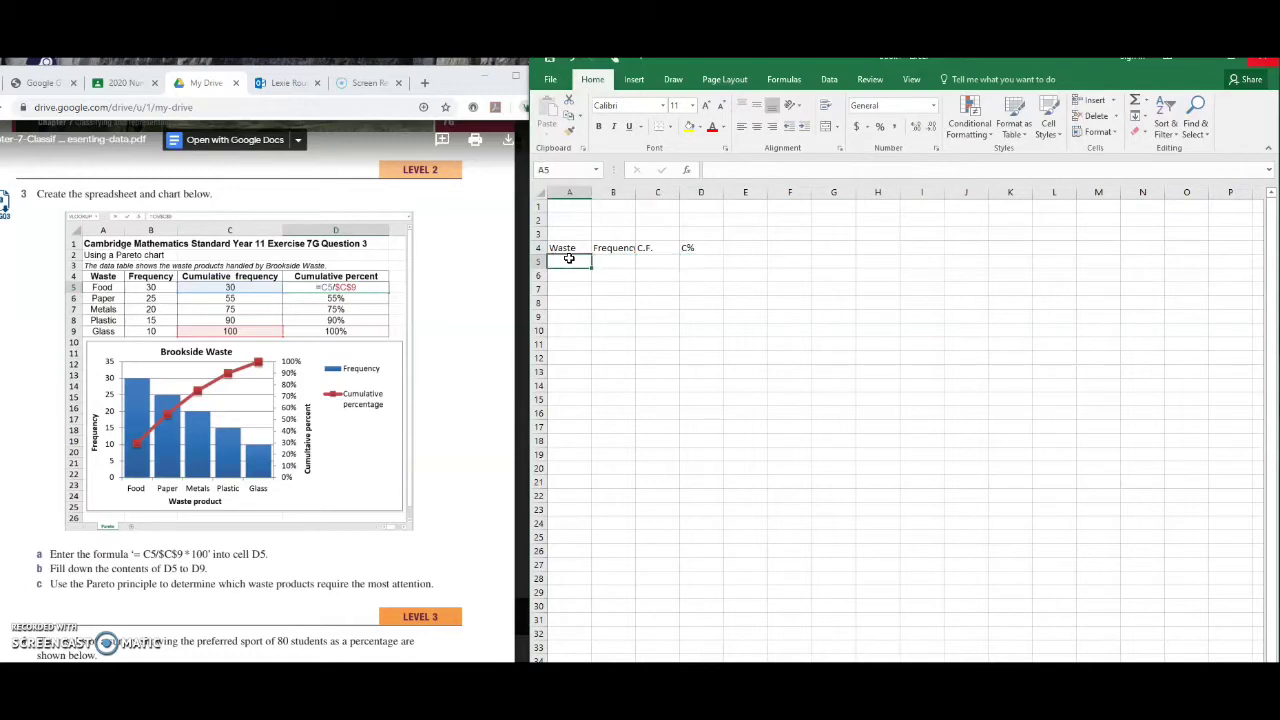
type("Food")
key("Return")
type("Paper")
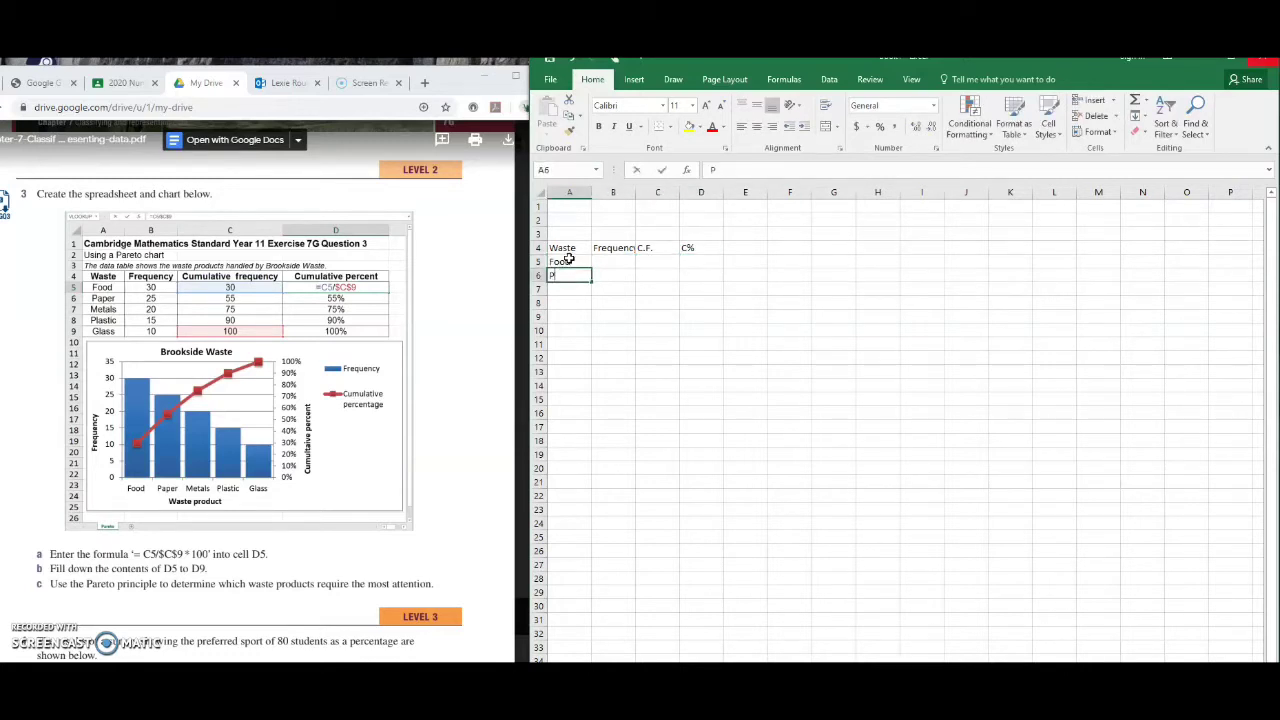
key("Return")
type("Metals")
key("Return")
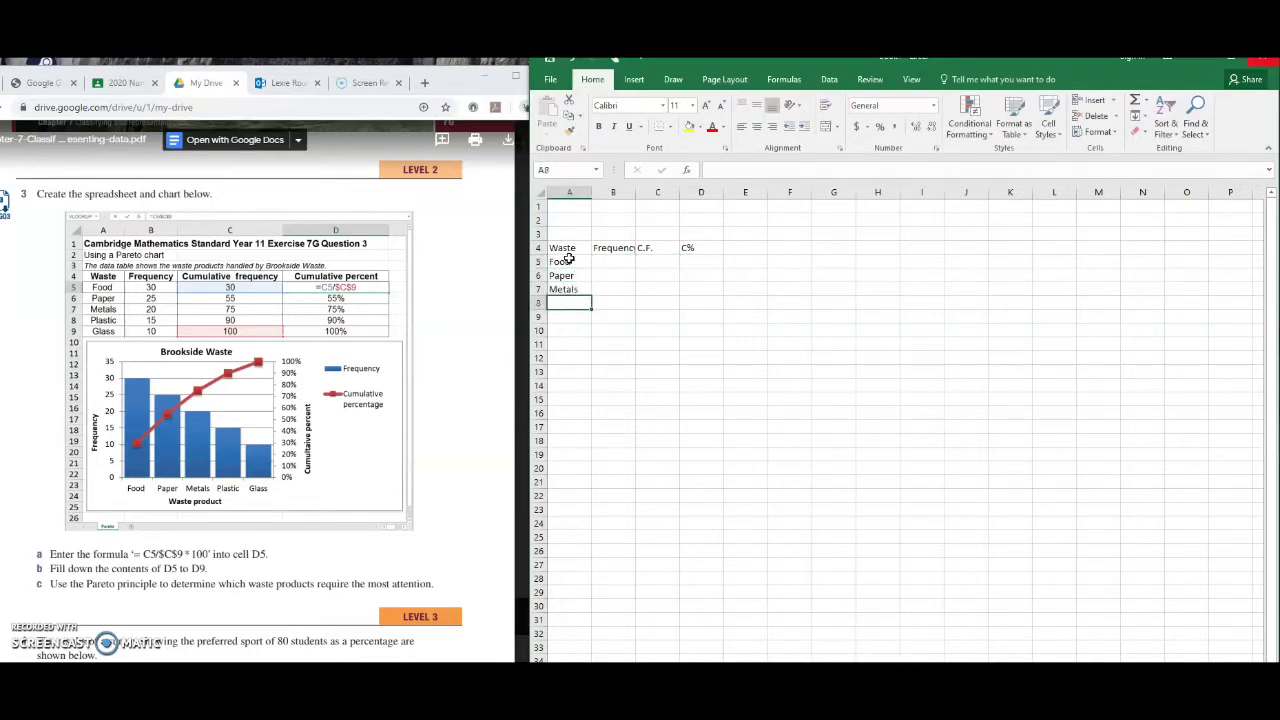
type("Plastics")
key("Return")
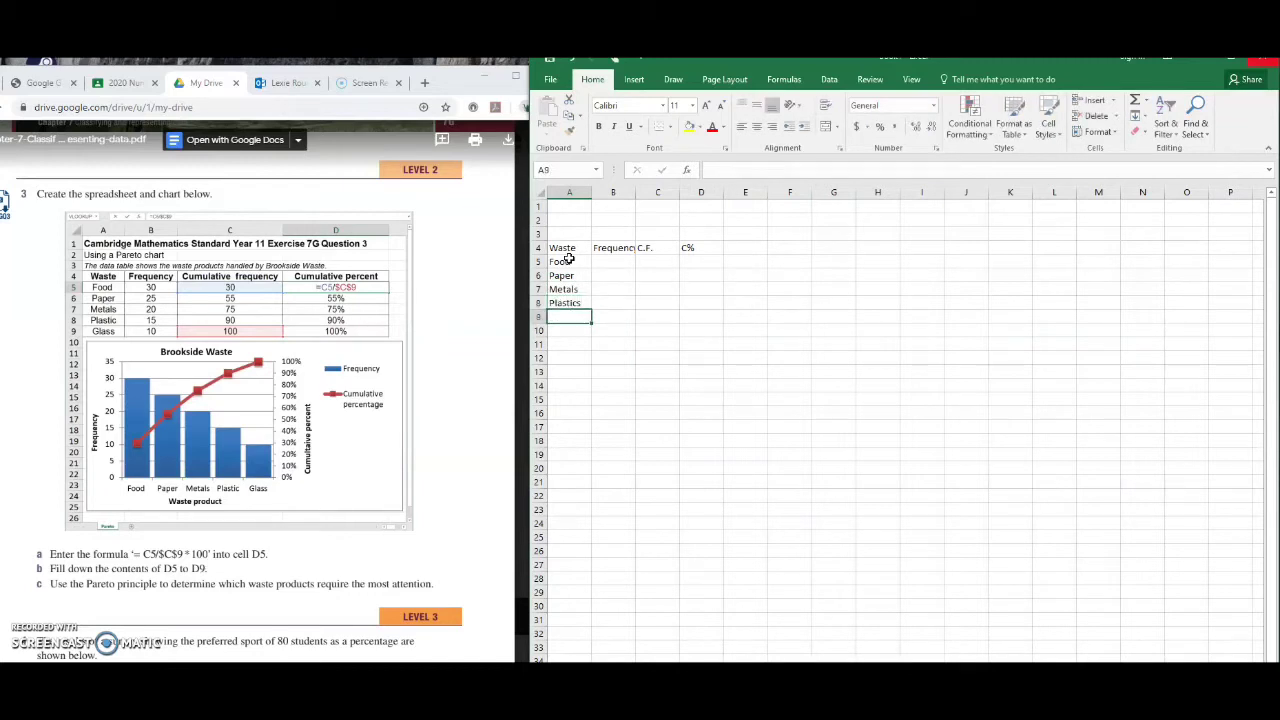
type("Glass")
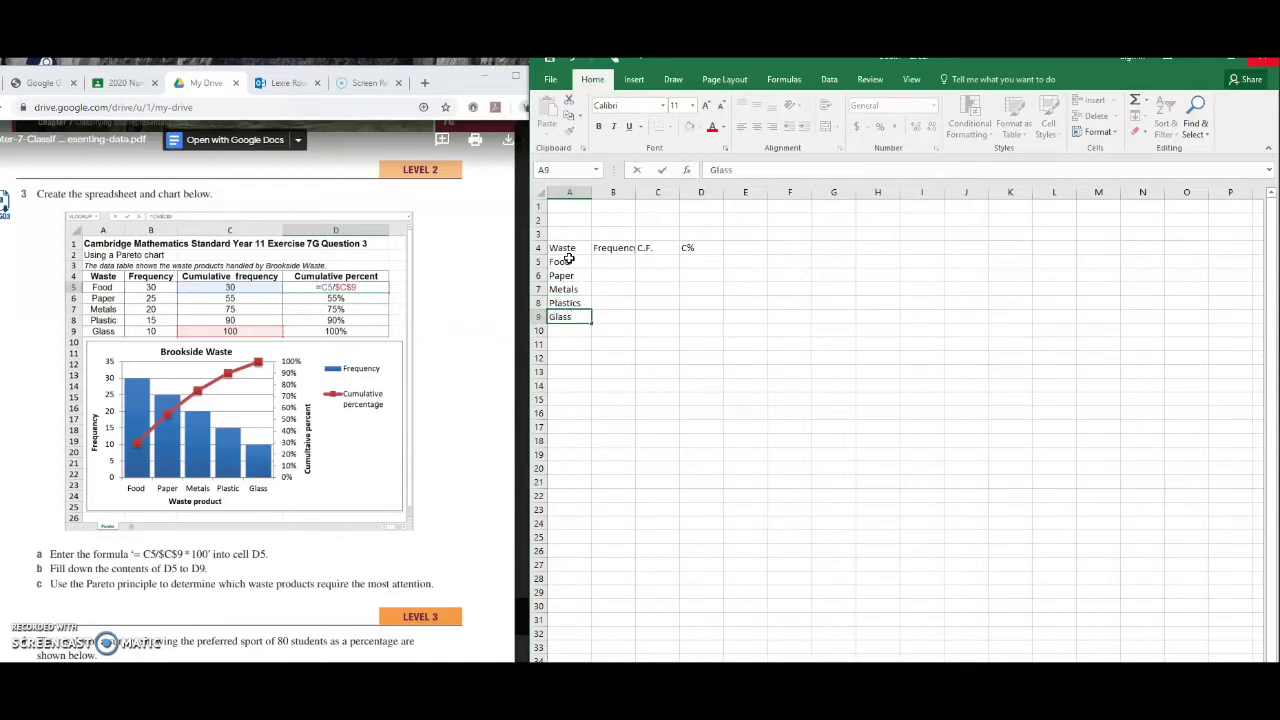
key("Tab")
Enter the frequencies 30, 25, 20, 15 and 10 in cells B5 to B9 beside the waste types.
key("Up")
key("Up")
key("Up")
key("Up")
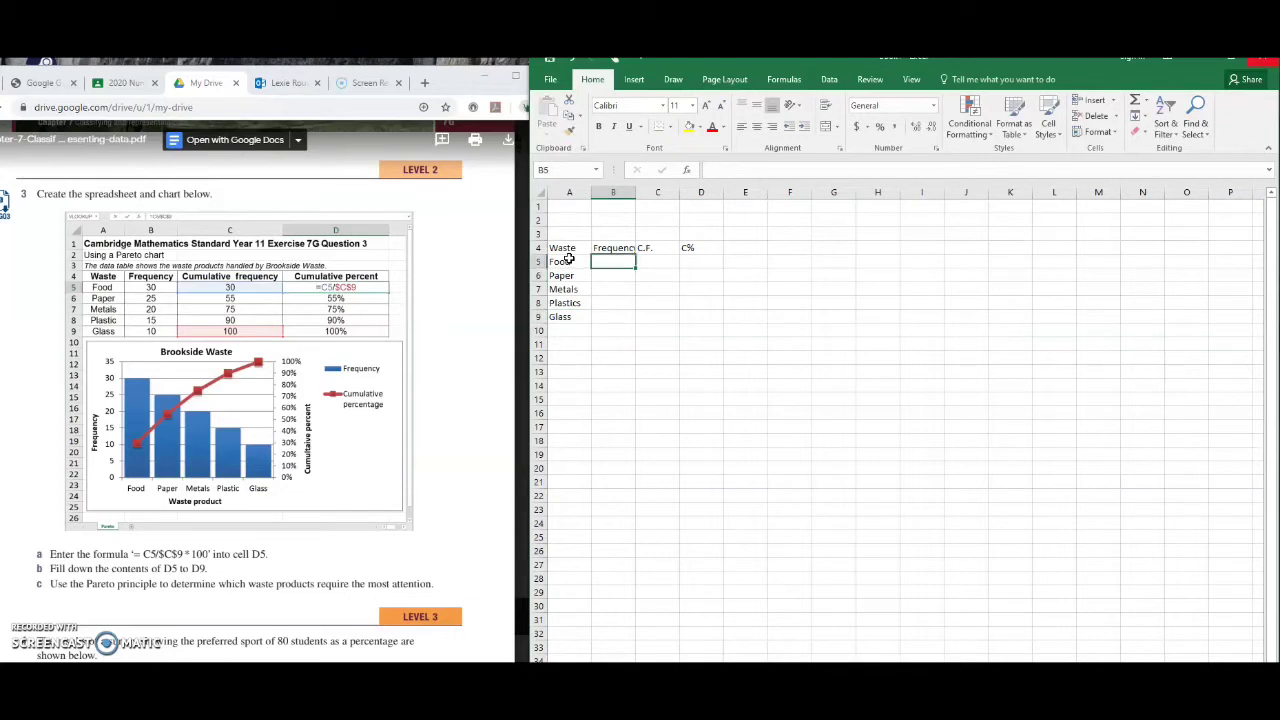
type("30")
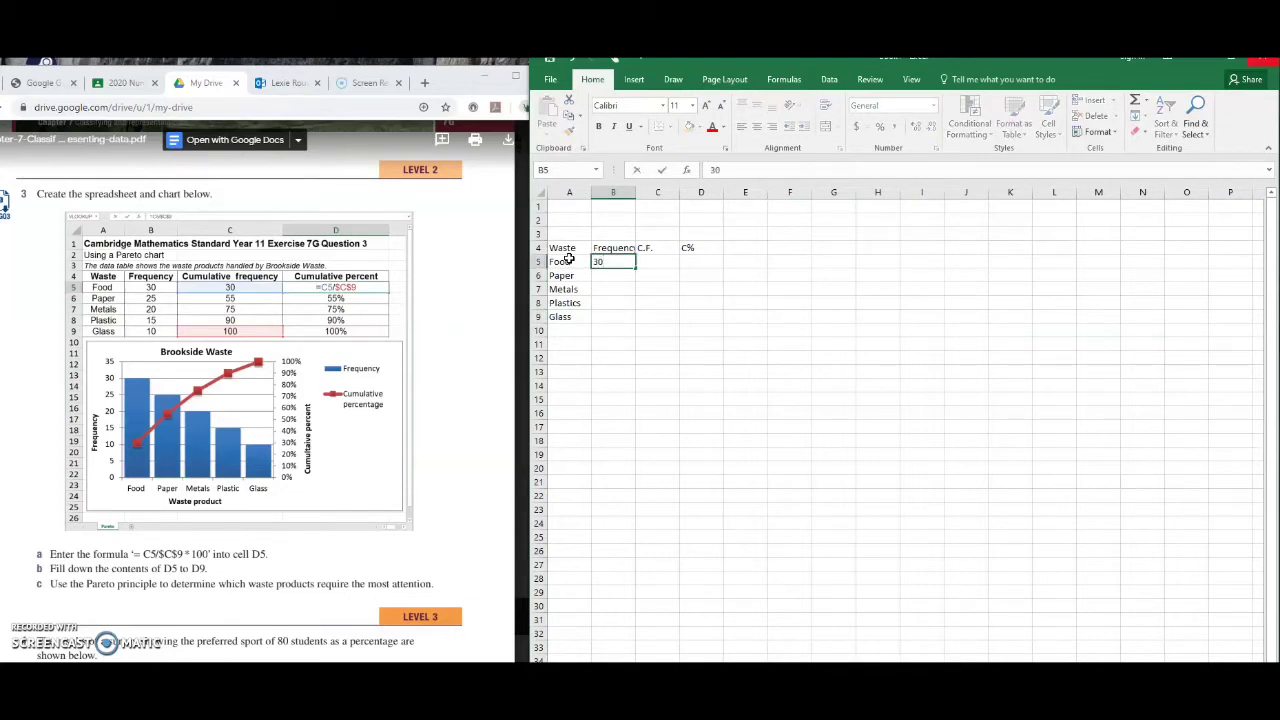
key("Return")
type("25")
key("Return")
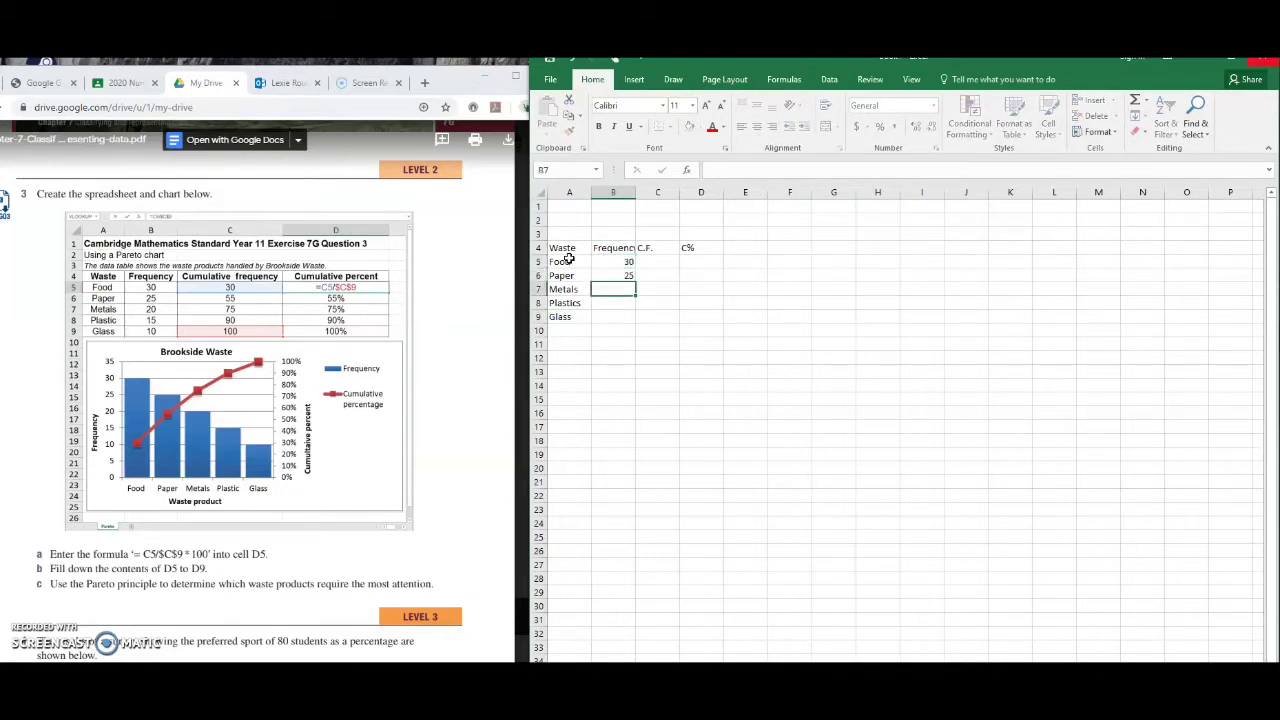
type("20")
key("Return")
type("15")
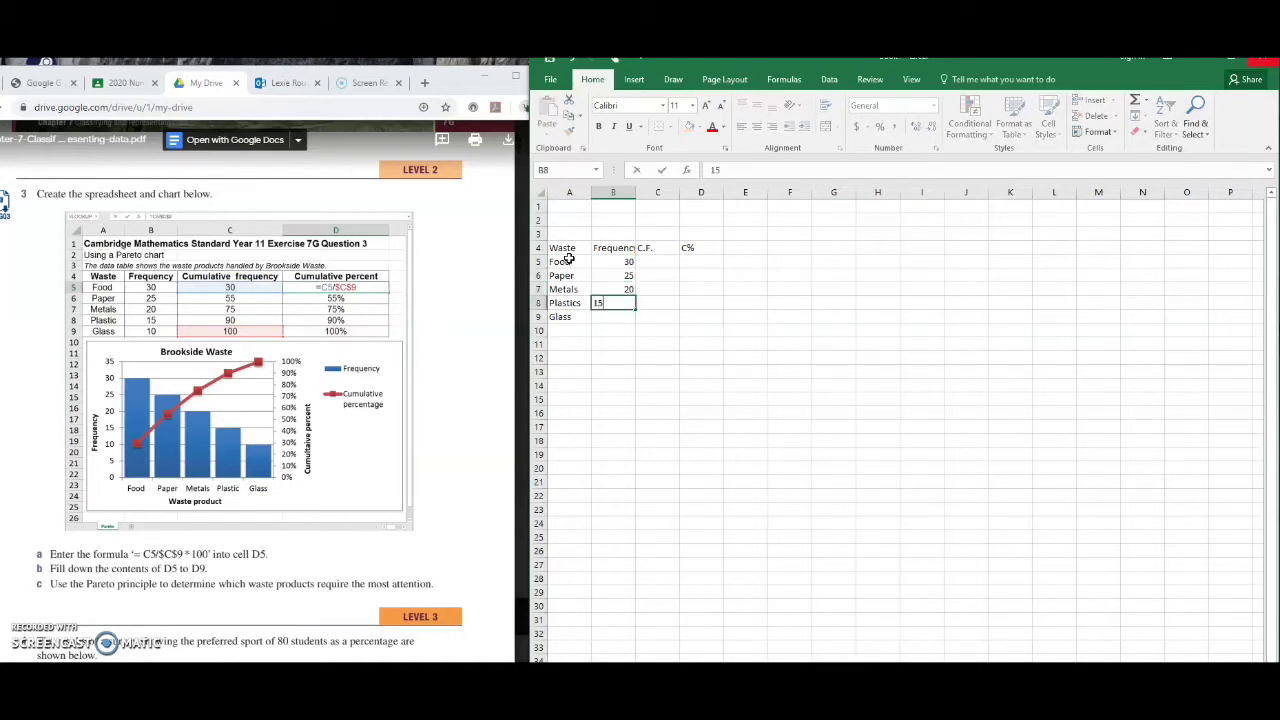
key("Return")
type("10")
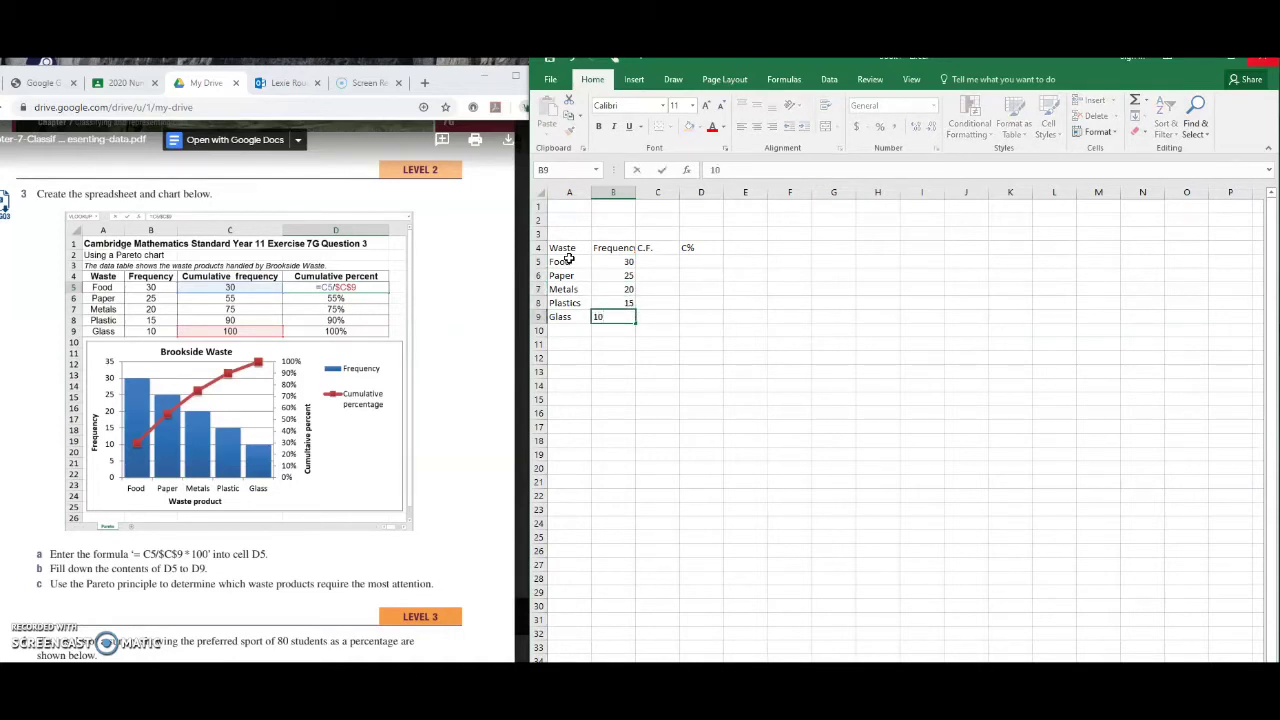
key("Return")
Start the cumulative frequency column by entering the formula =b5 in cell C5.
key("Right")
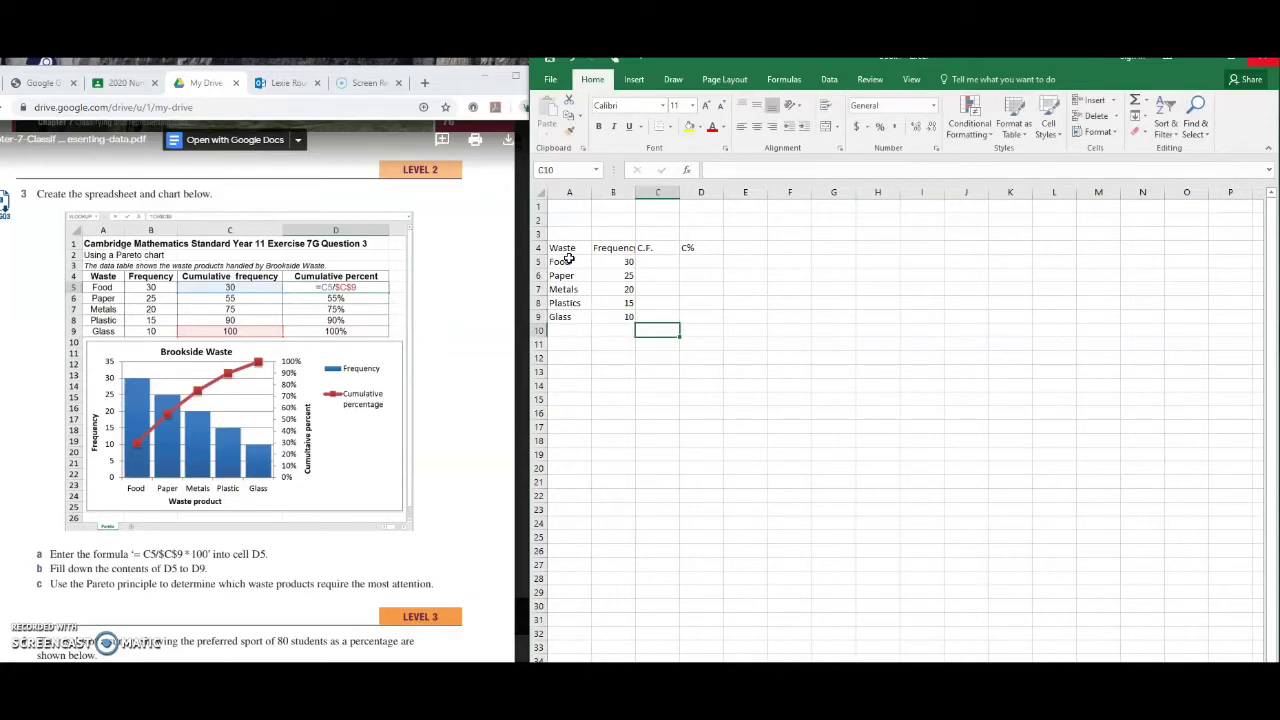
key("Up")
key("Up")
key("Up")
key("Up")
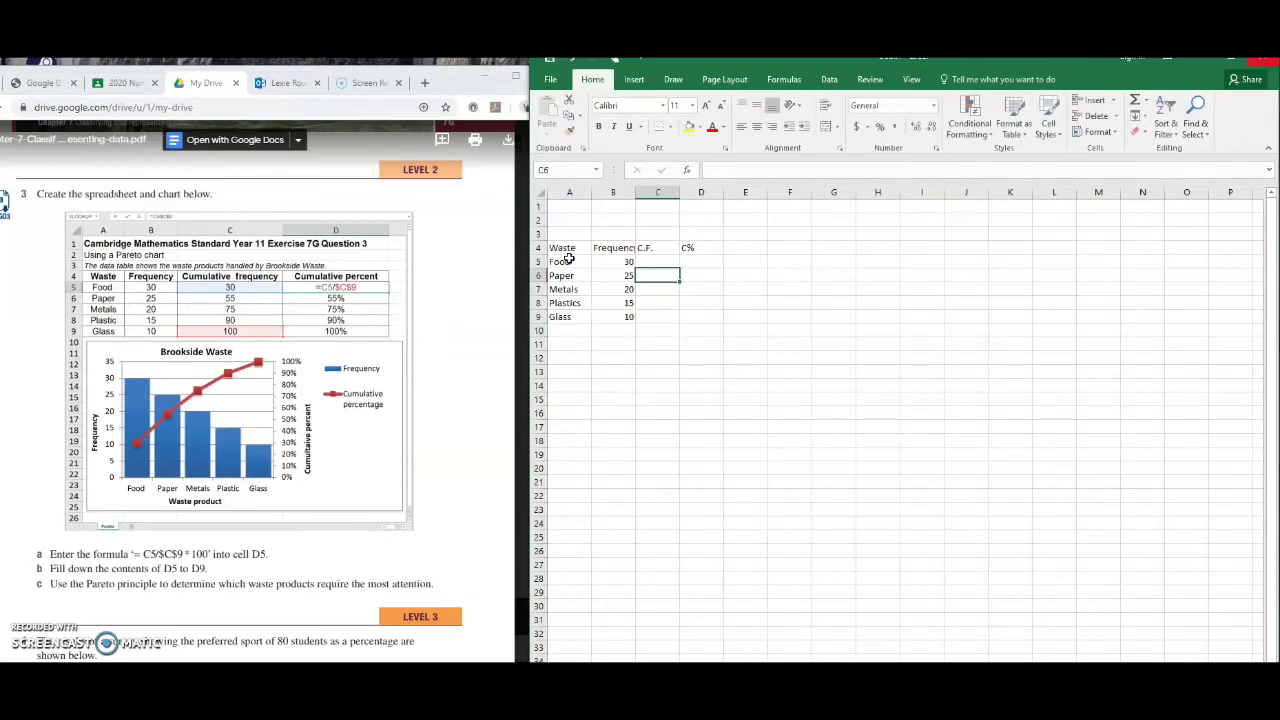
key("Up")
type("=")
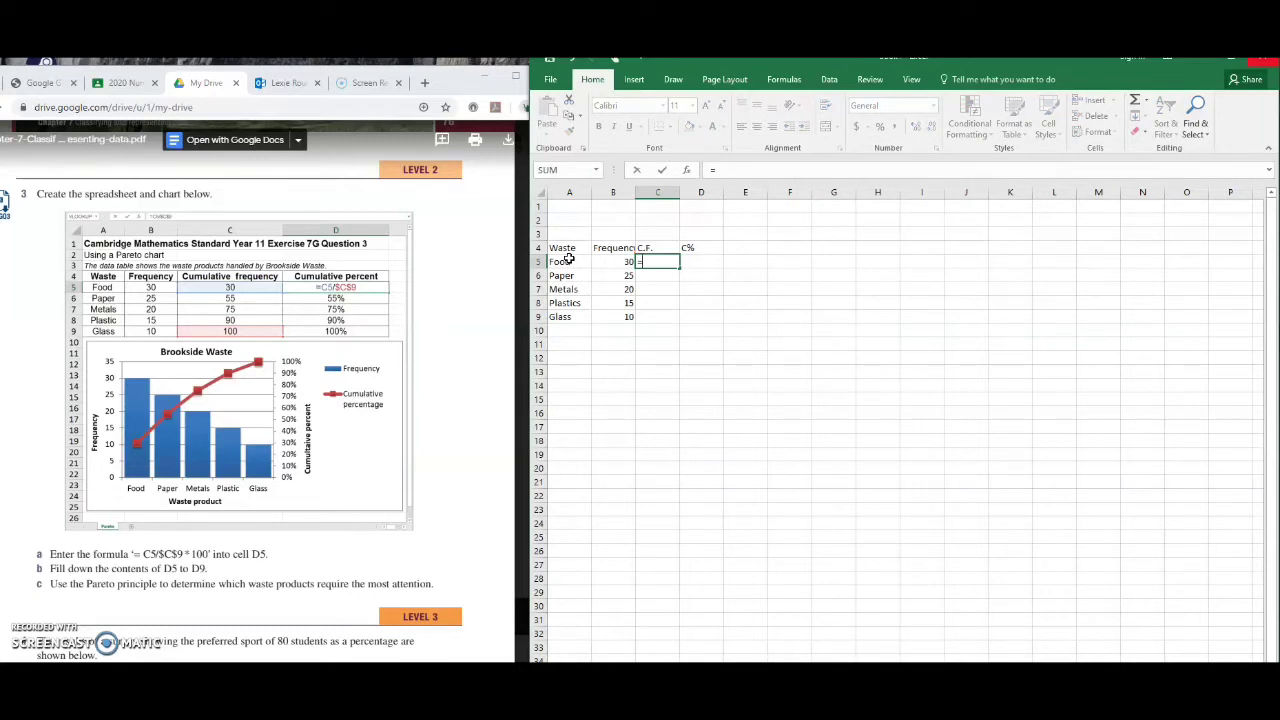
type("b5")
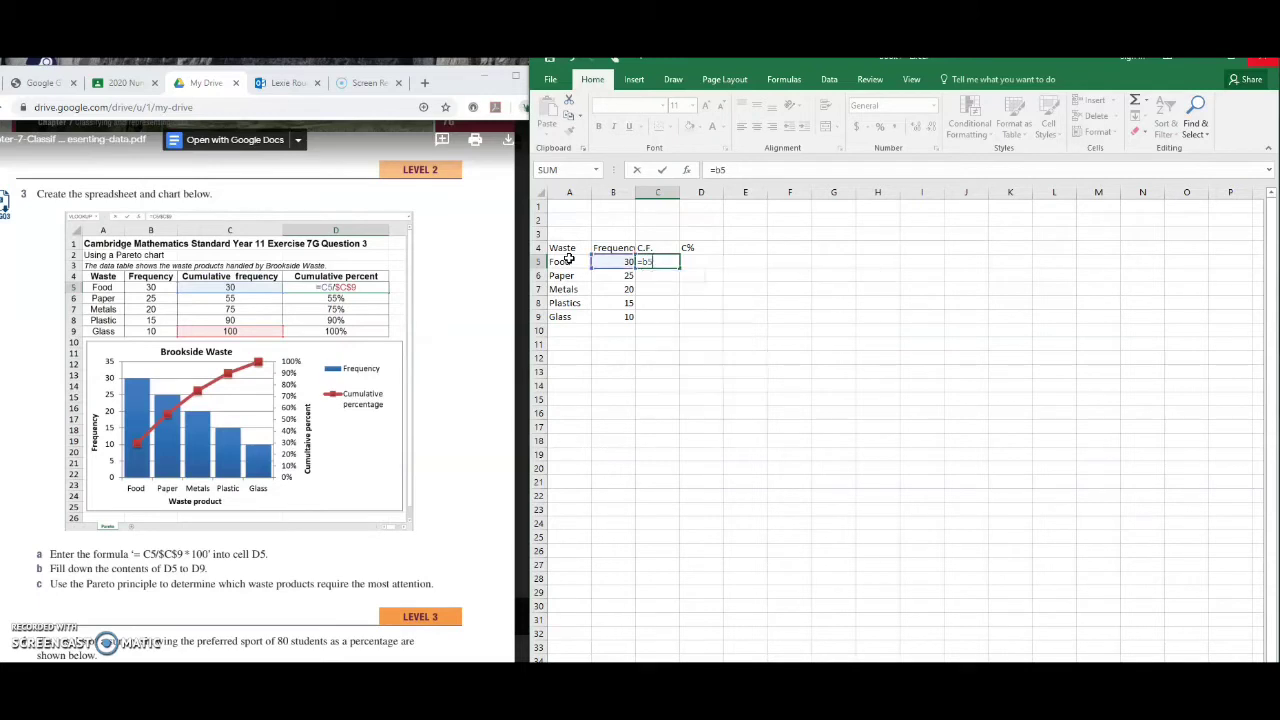
key("Return")
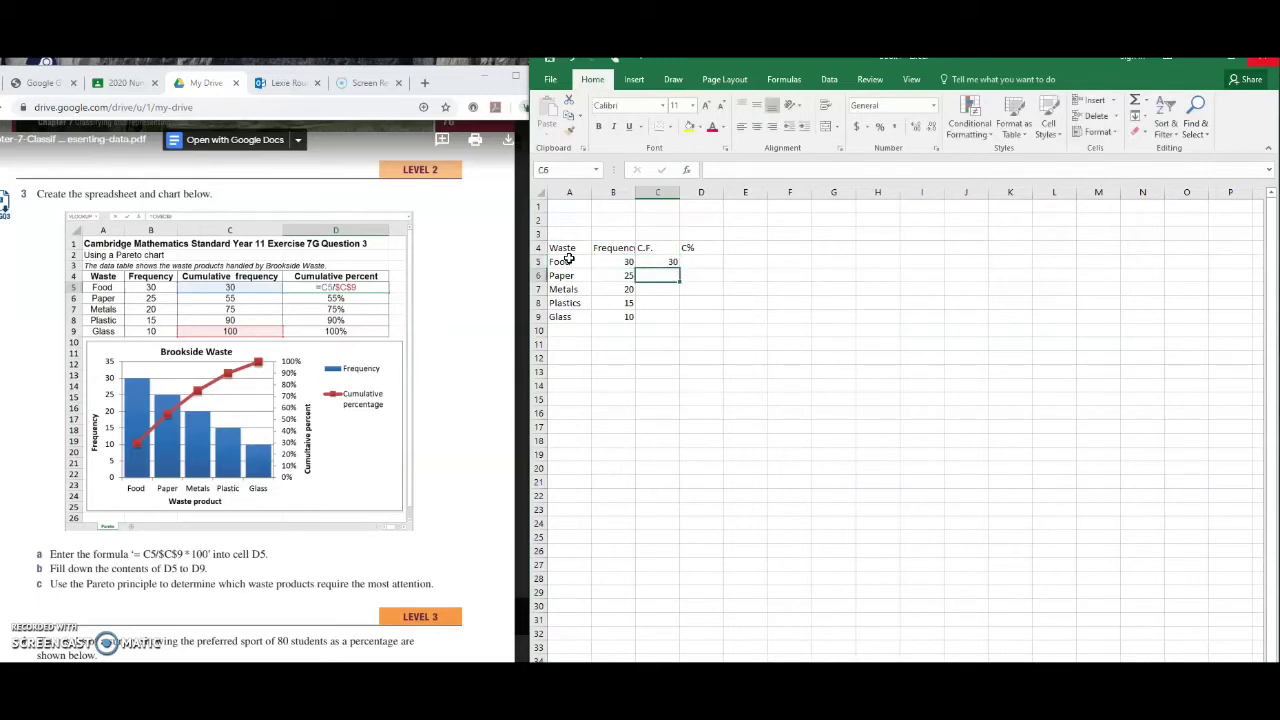
Enter the running-total formula =c5+b6 in cell C6 for Paper.
type("=")
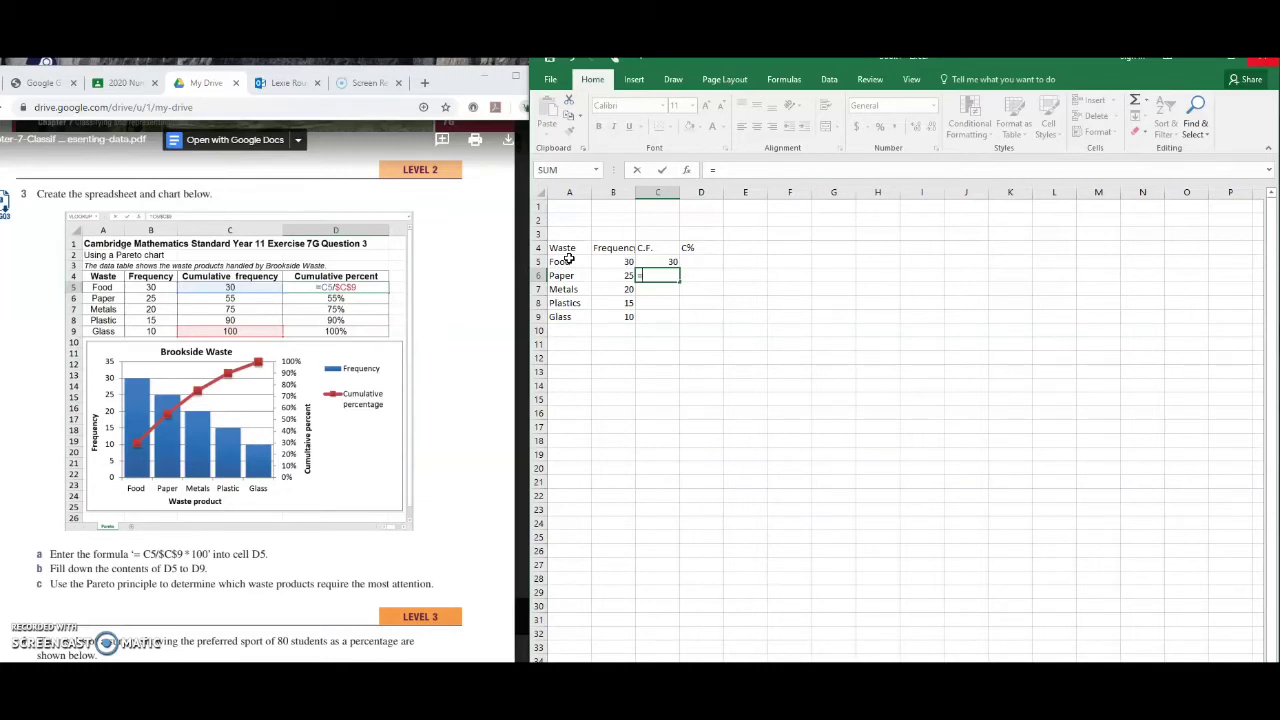
type("c5+")
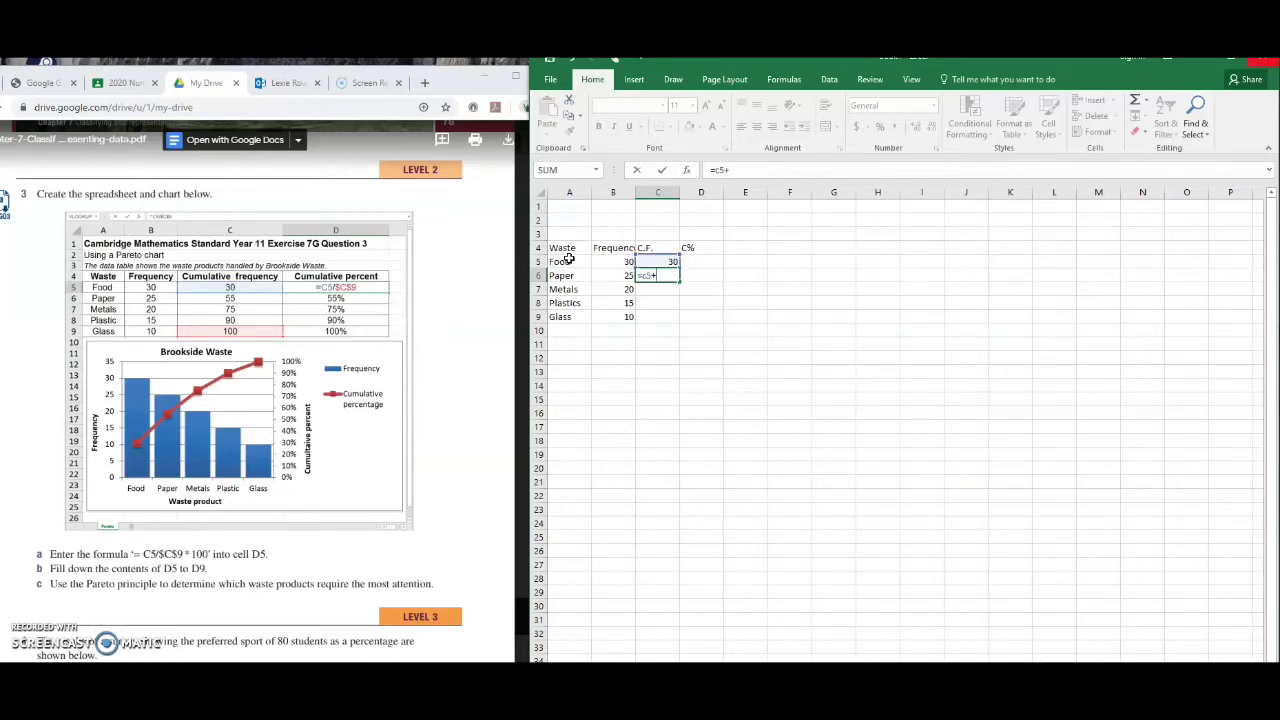
type("b6")
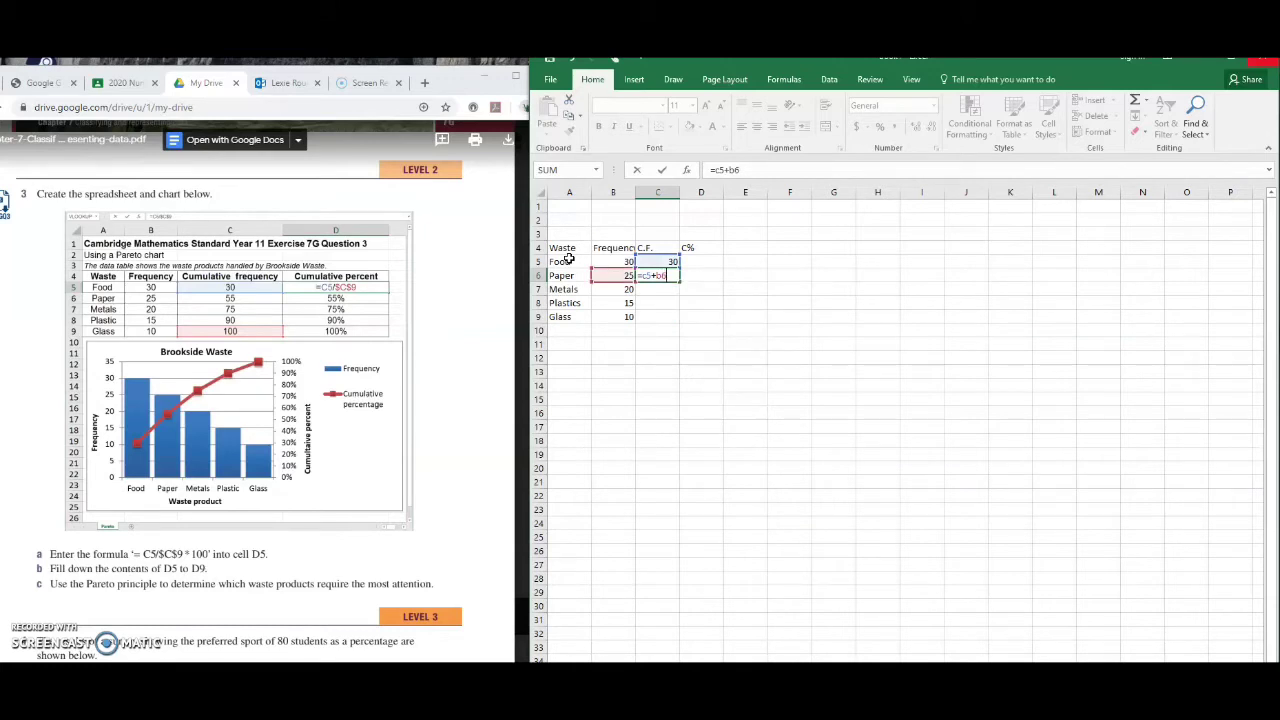
key("Return")
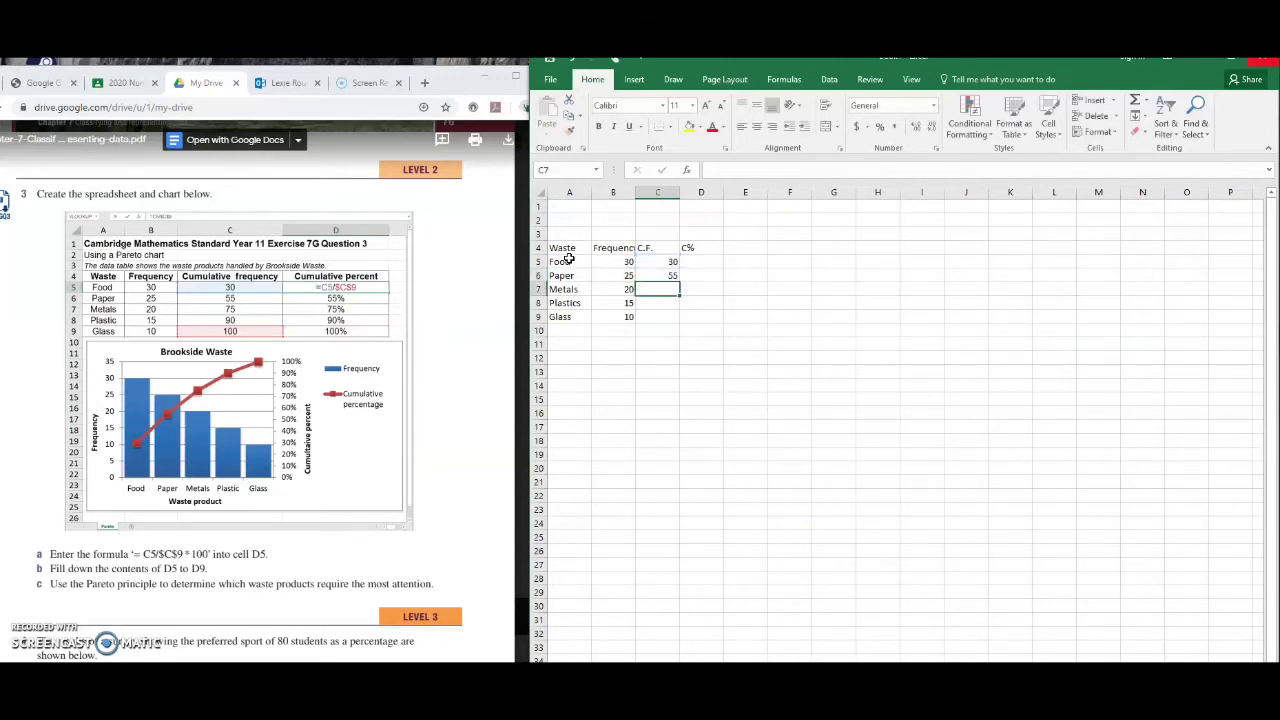
Fill the cumulative frequency formula from C6 down to C9.
left_click(668, 276)
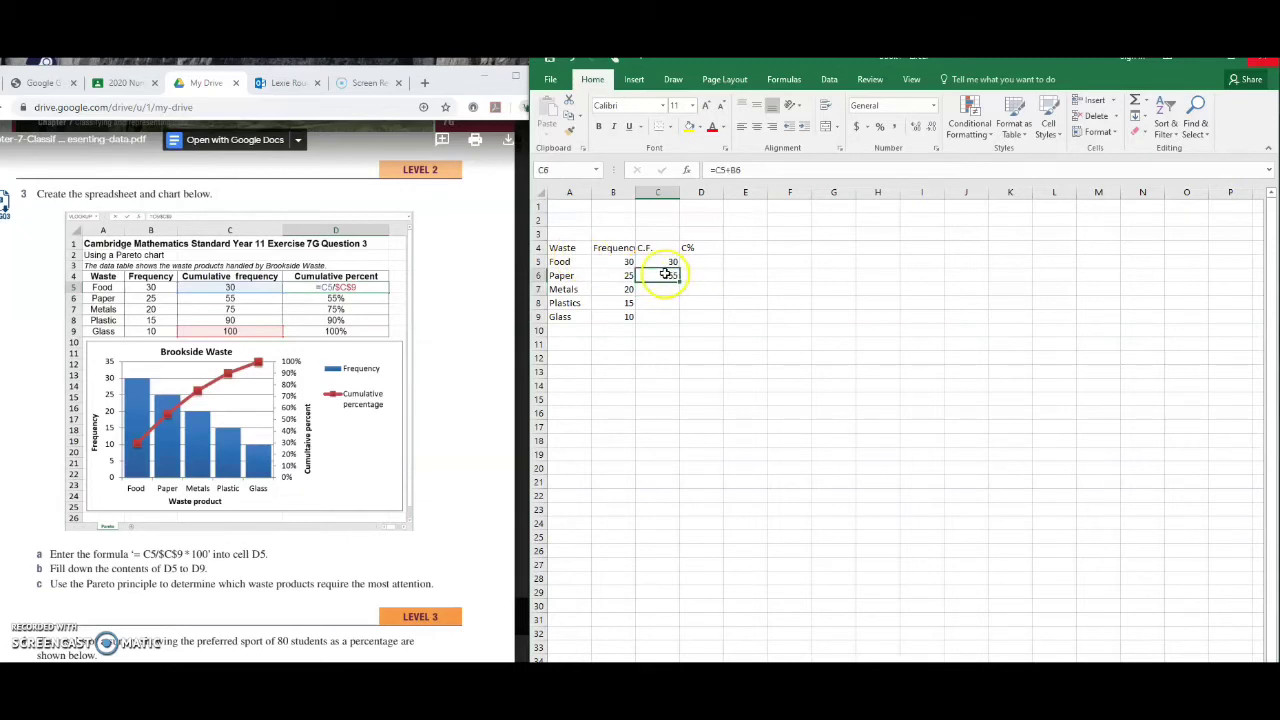
left_click_drag(678, 281, 671, 345)
key("Return")
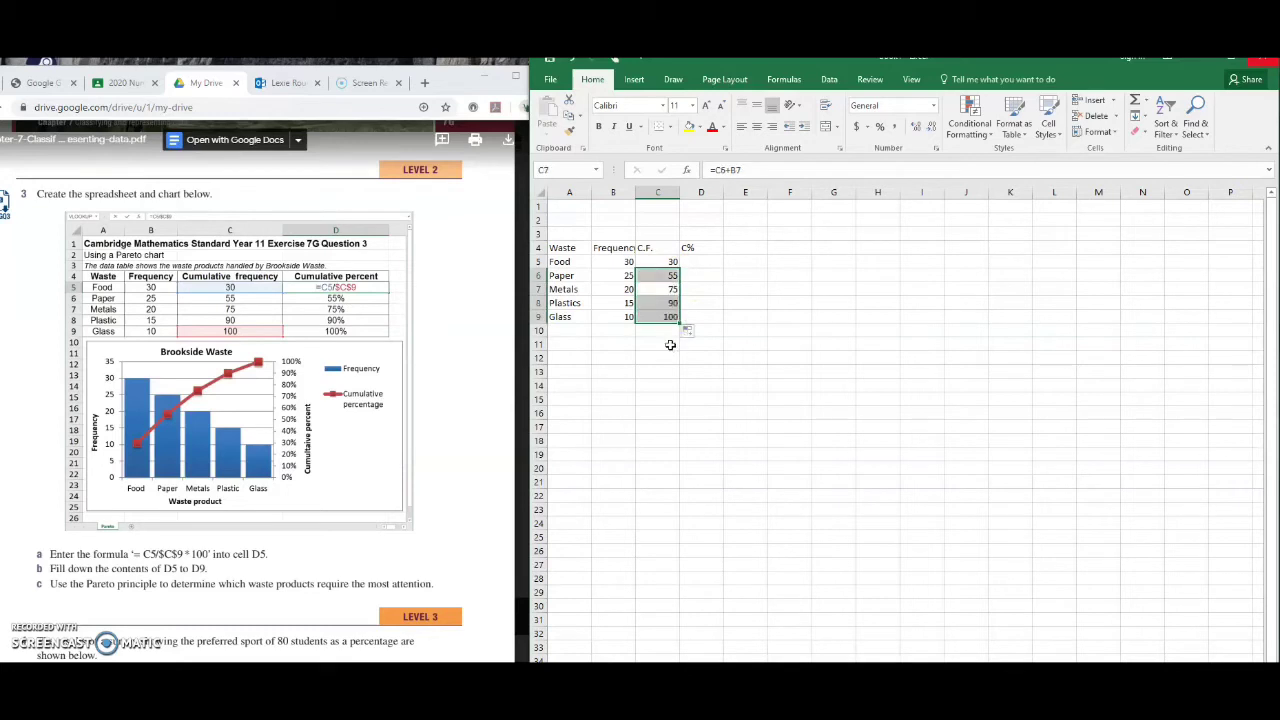
left_click(670, 344)
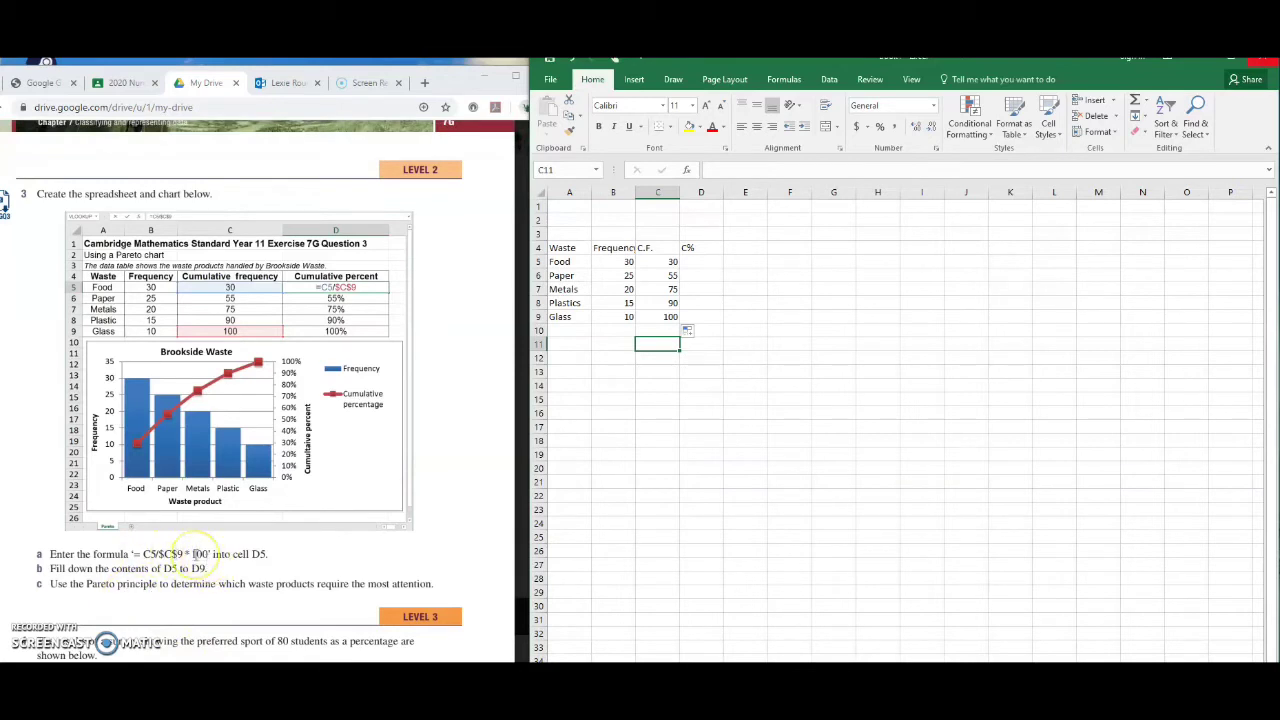
Enter the cumulative percentage formula =c5/$c$9*100 in cell D5, with an absolute reference to the total.
left_click(717, 259)
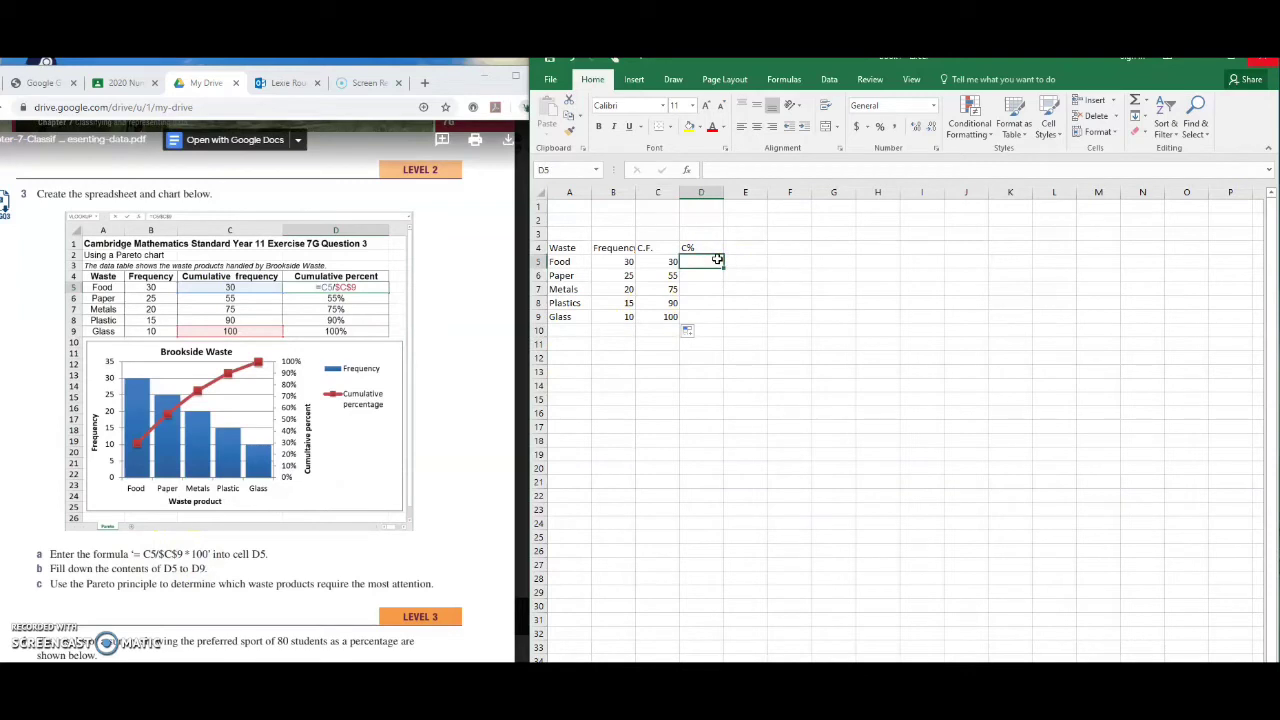
type("=")
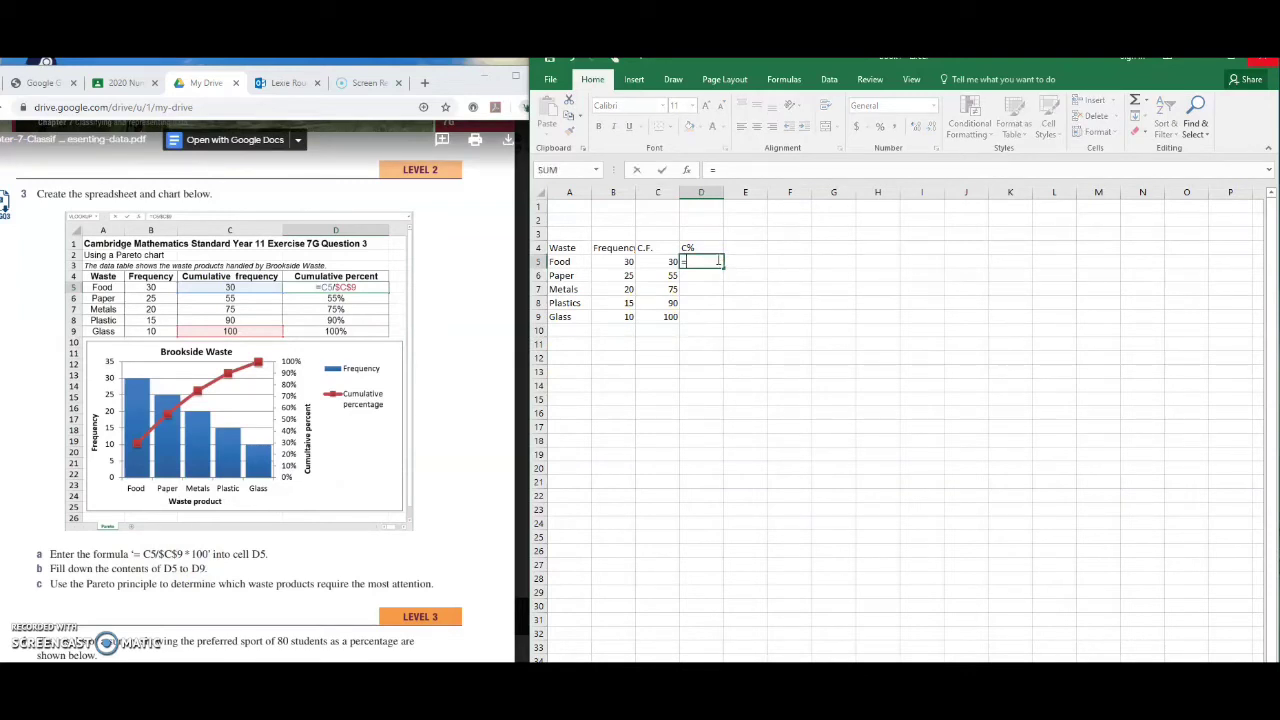
type("c5")
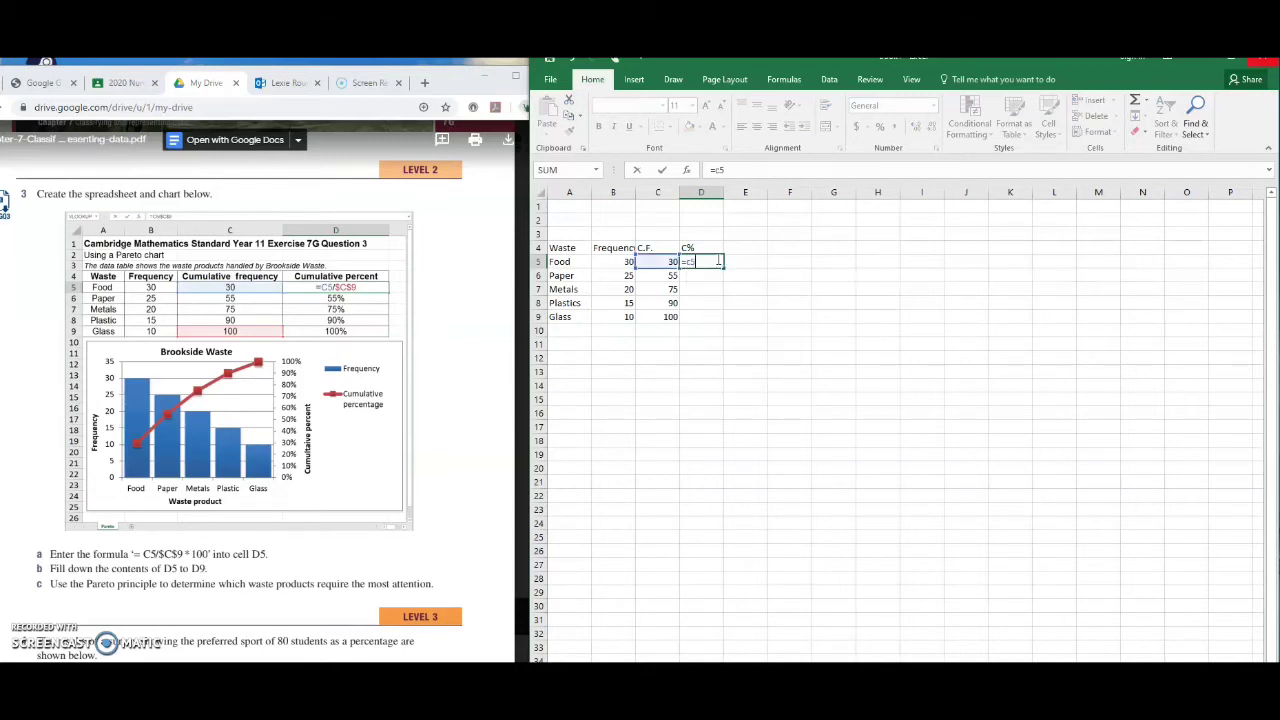
type("/")
type("$c$9")
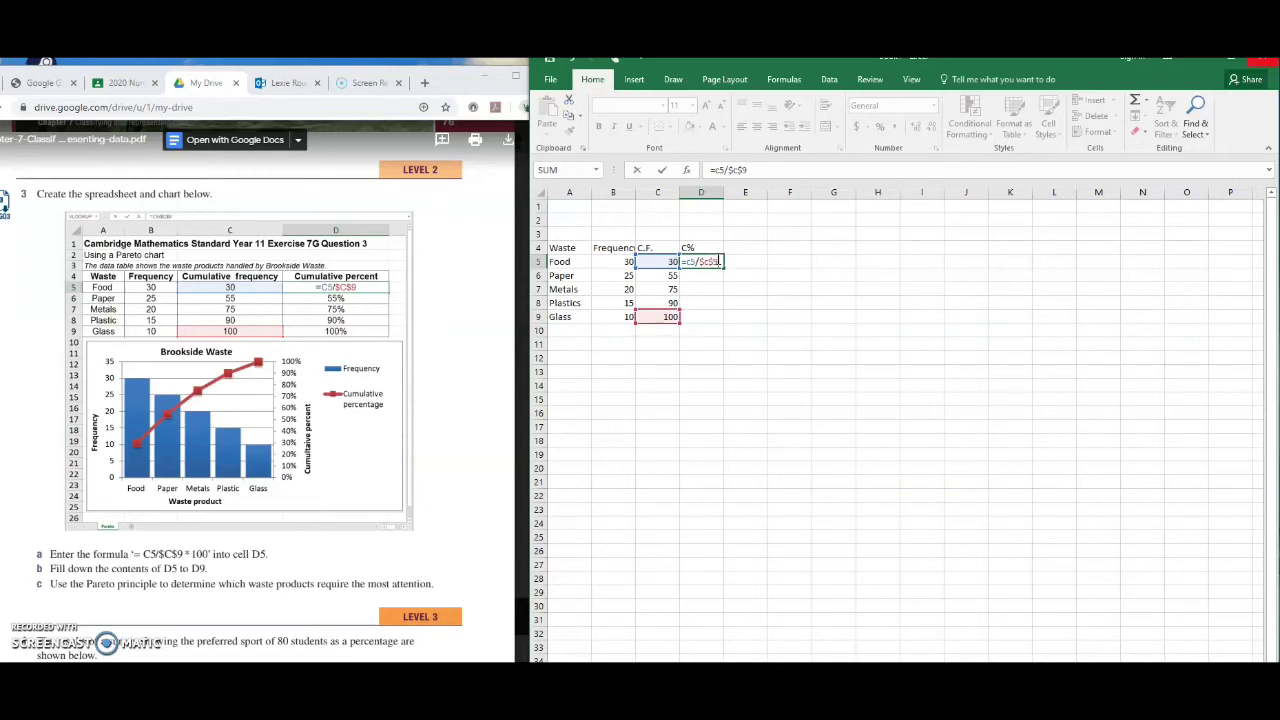
type("*100")
key("Return")
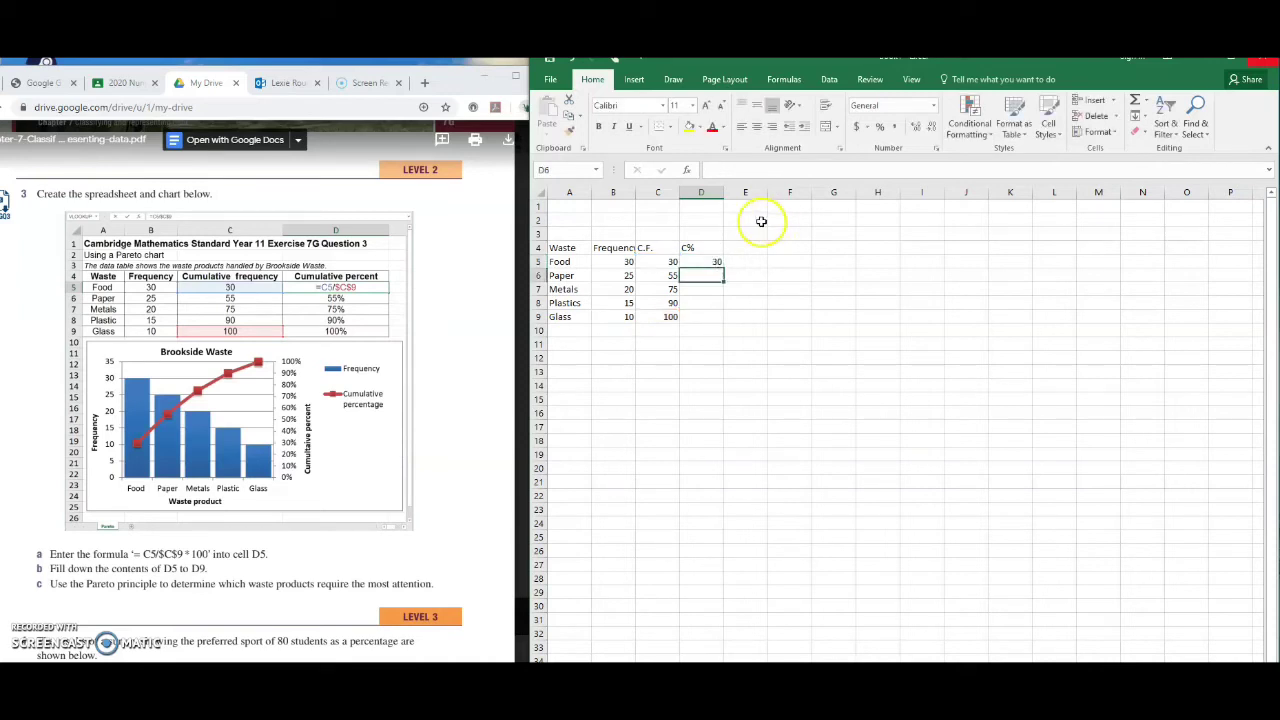
Fill the cumulative percentage formula from D5 down to D9.
left_click(716, 260)
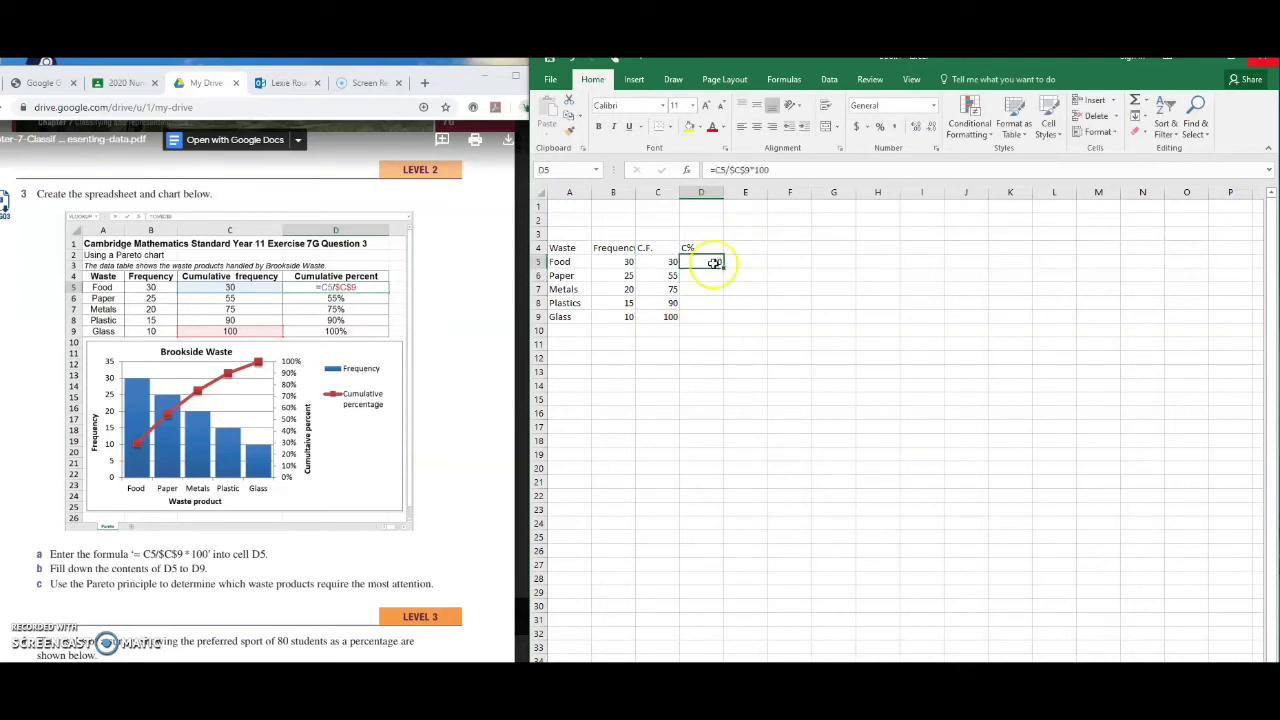
left_click_drag(722, 264, 717, 323)
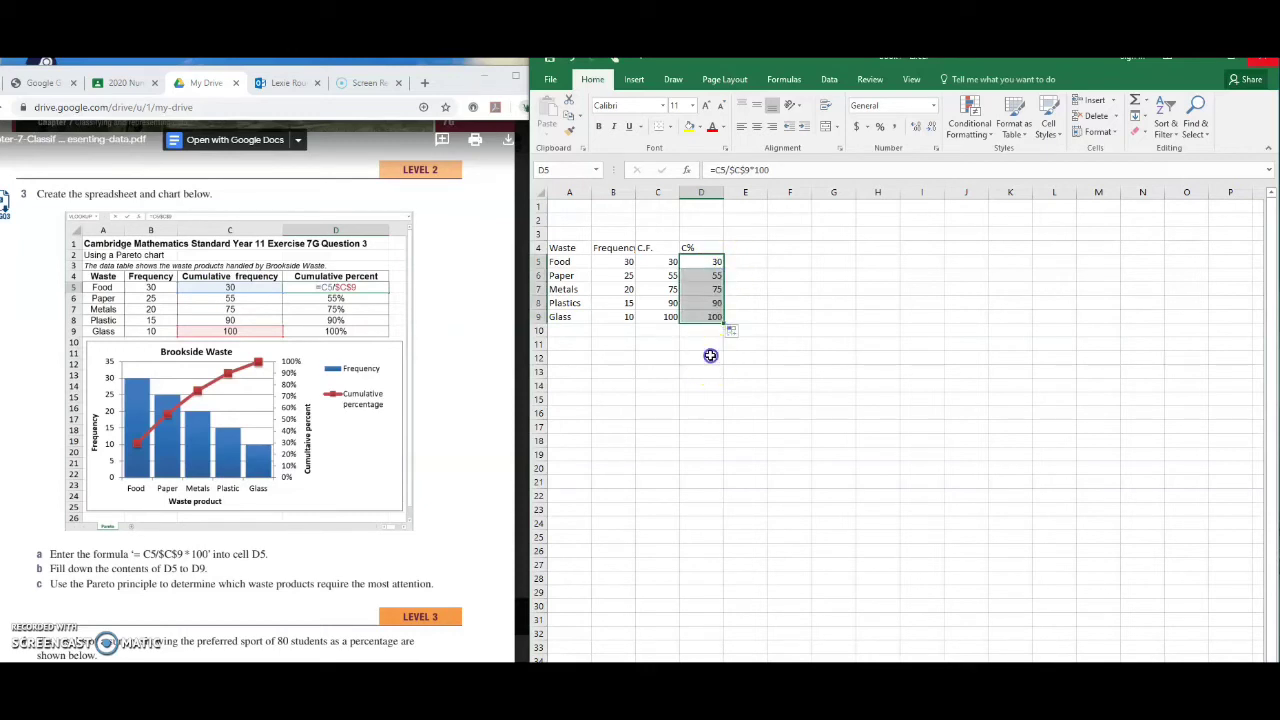
left_click(709, 360)
Check the filled cumulative percentage formulas in D5 to D9 for their row references and the fixed total reference.
left_click(709, 264)
left_click(708, 276)
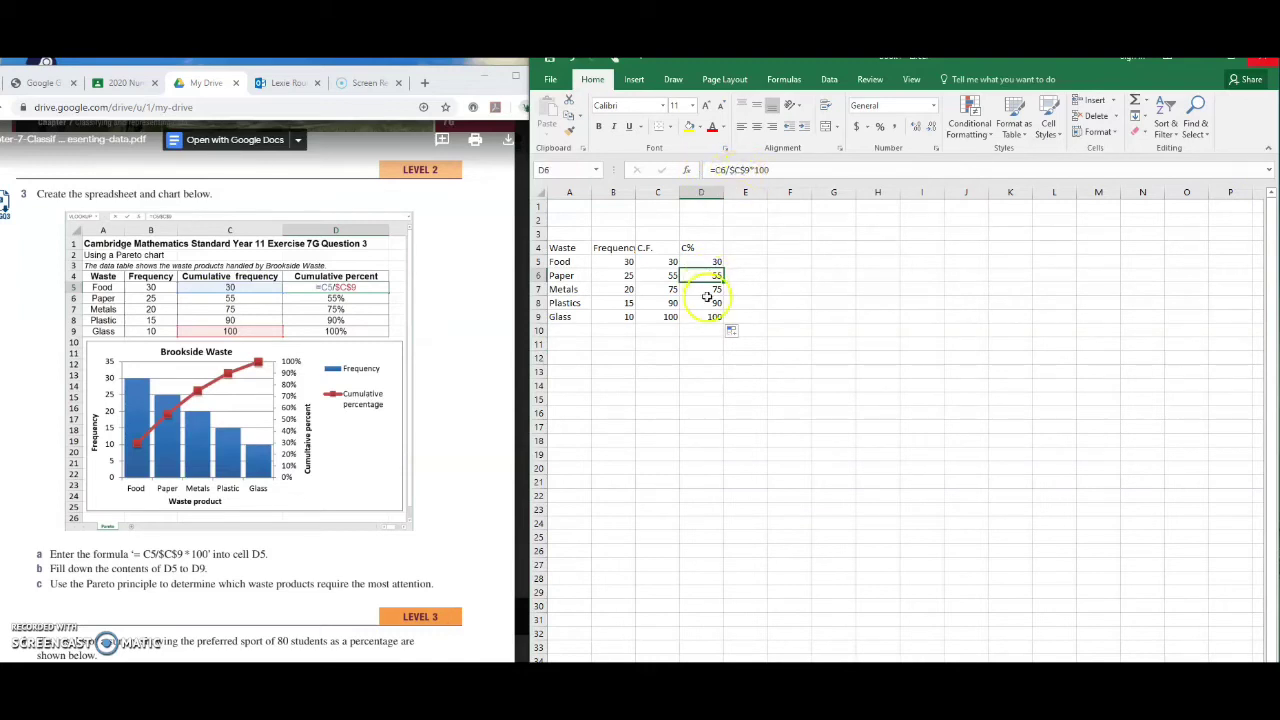
left_click(712, 290)
left_click(713, 302)
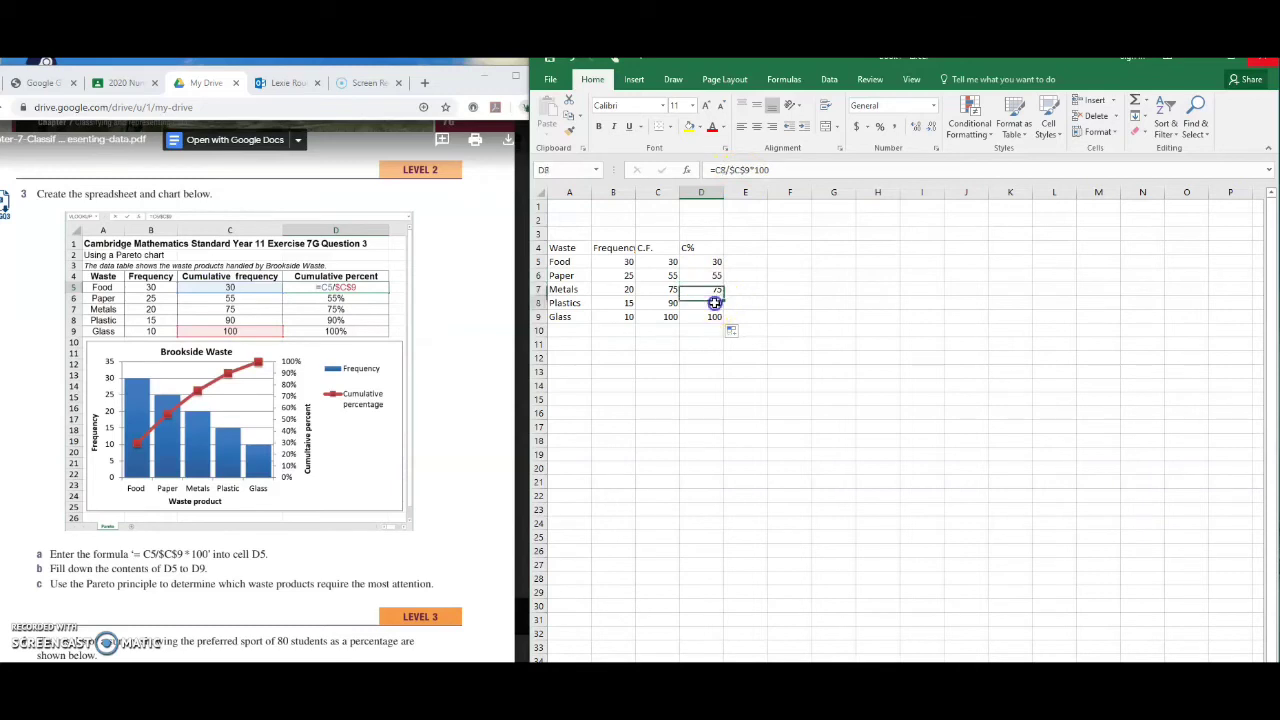
left_click(713, 316)
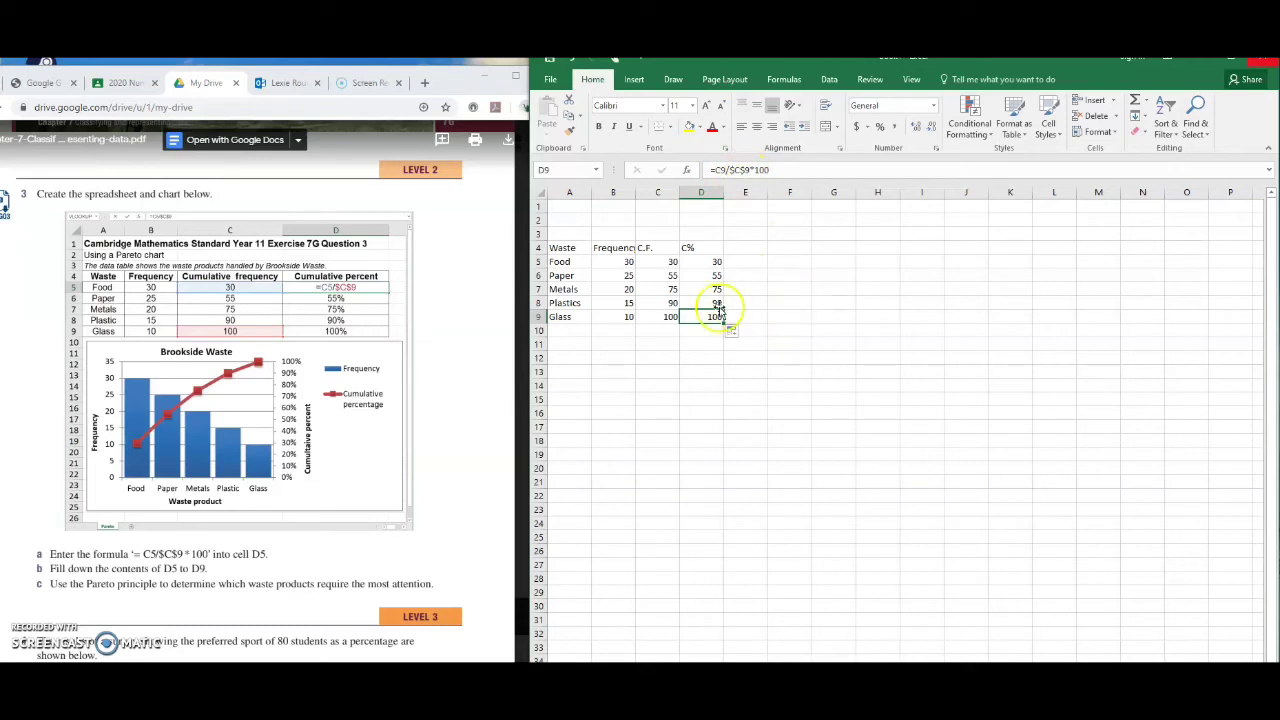
left_click(665, 360)
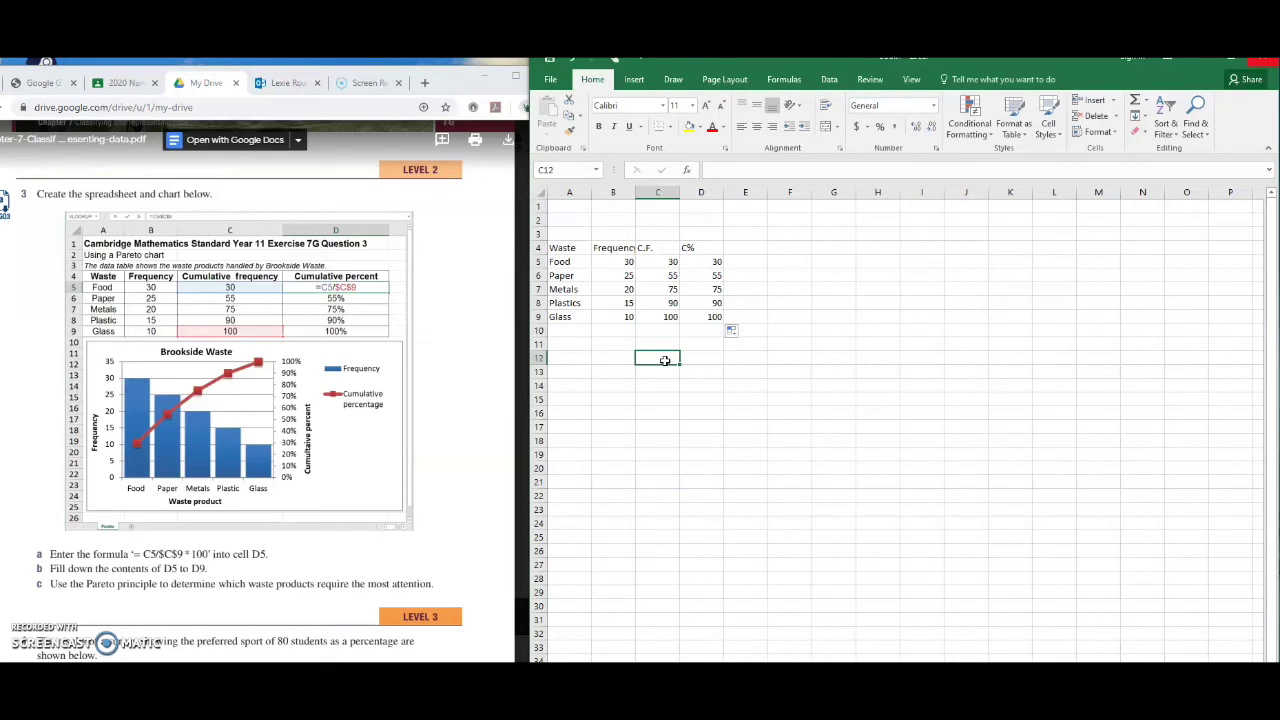
key("Down")
key("Down")
key("Down")
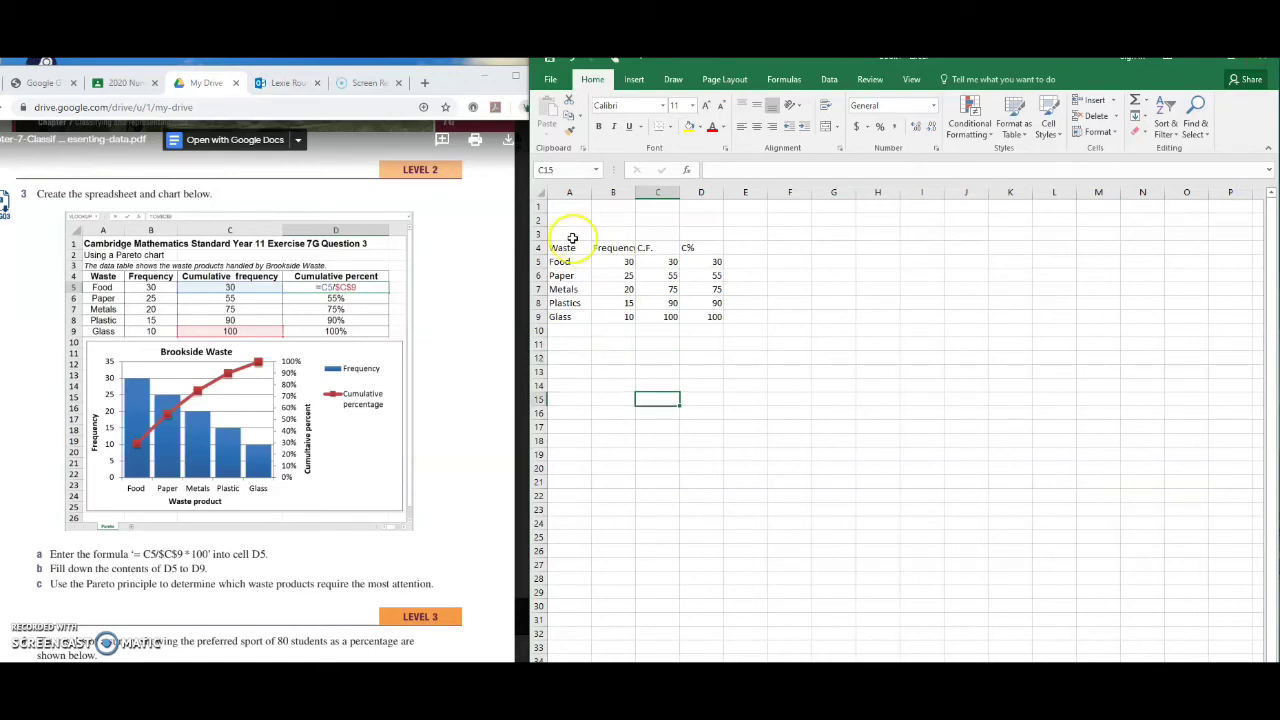
Set up a Clustered Column - Line combo chart from the ranges A4:B9 and D4:D9, leaving out the C.F. column.
left_click_drag(575, 245, 621, 314)
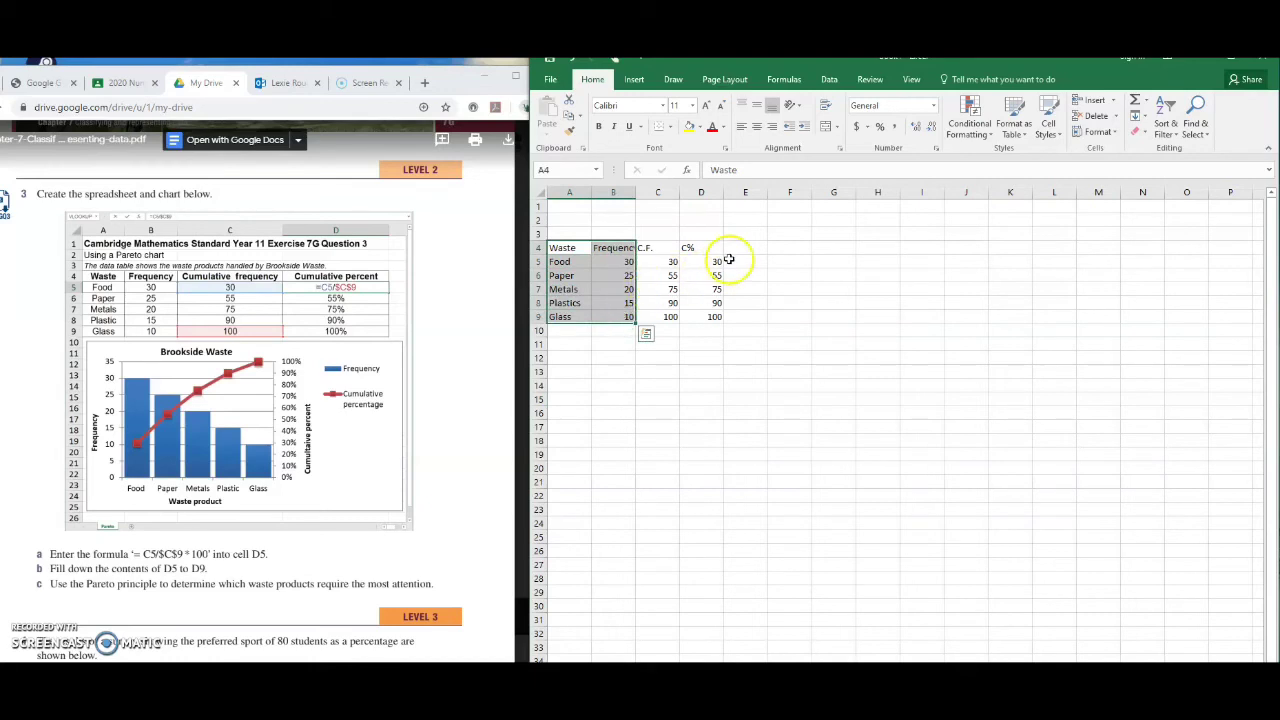
left_click_drag(706, 249, 713, 314)
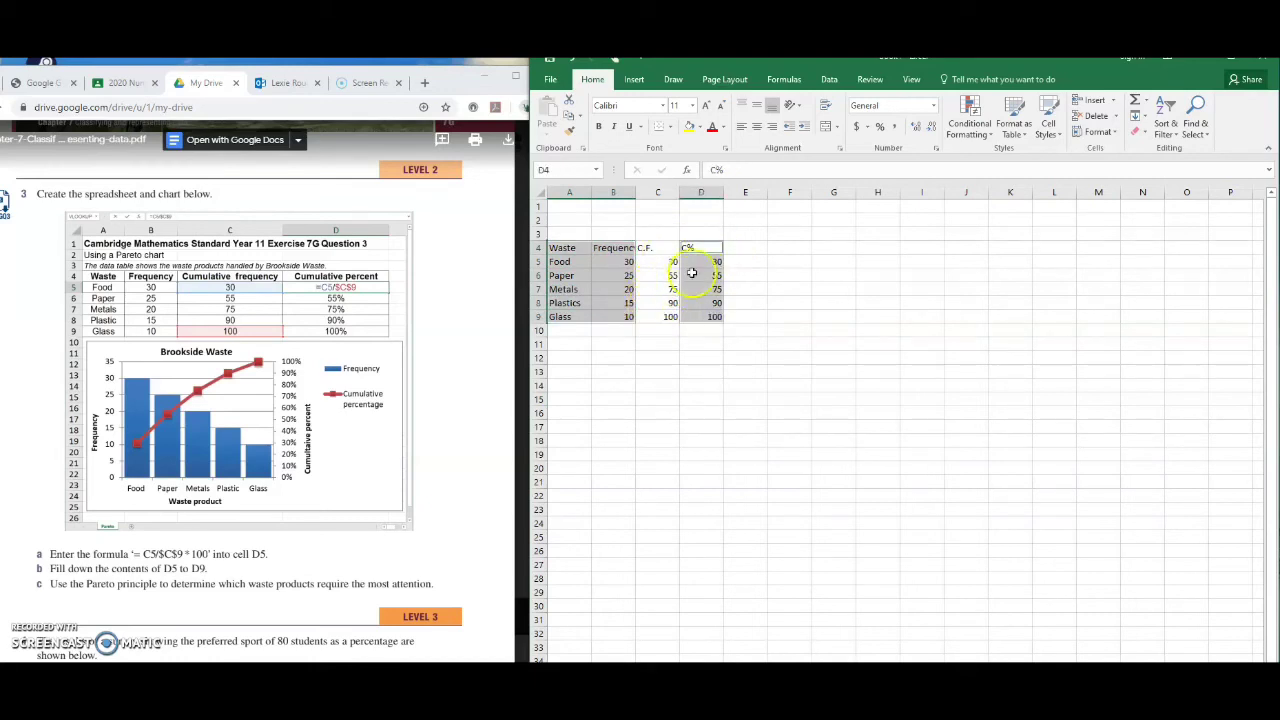
left_click(636, 80)
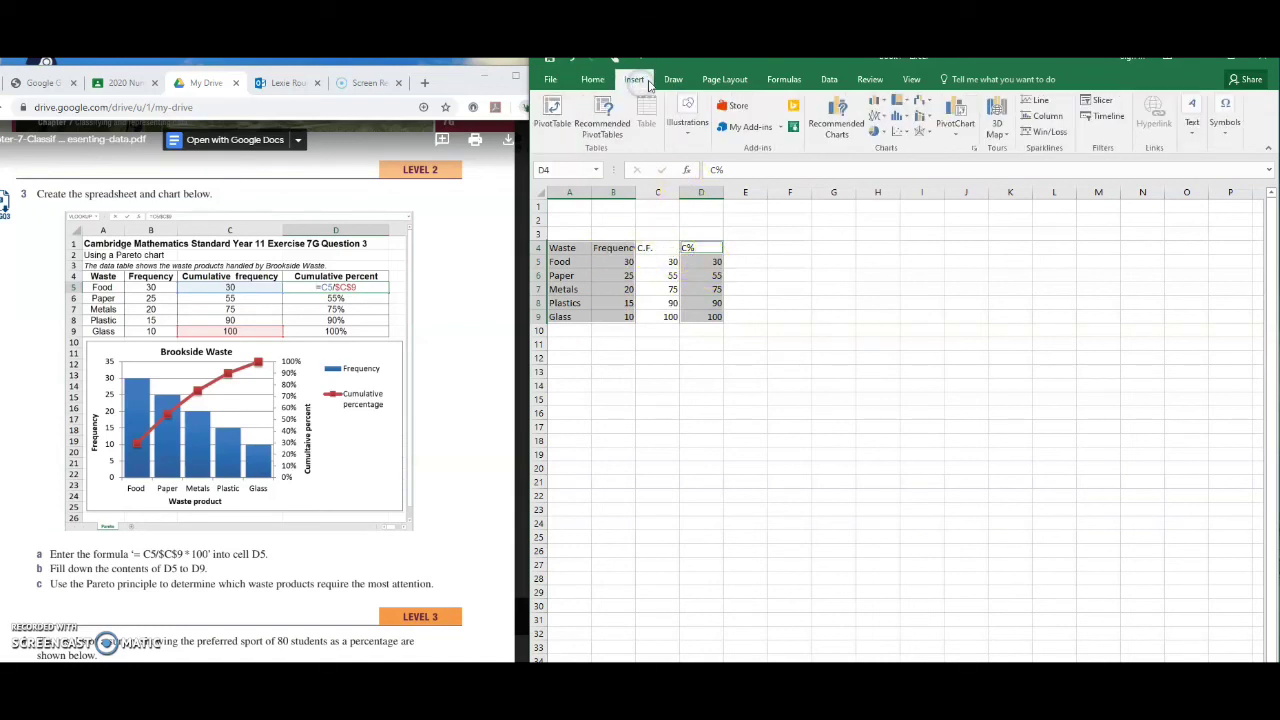
left_click(836, 124)
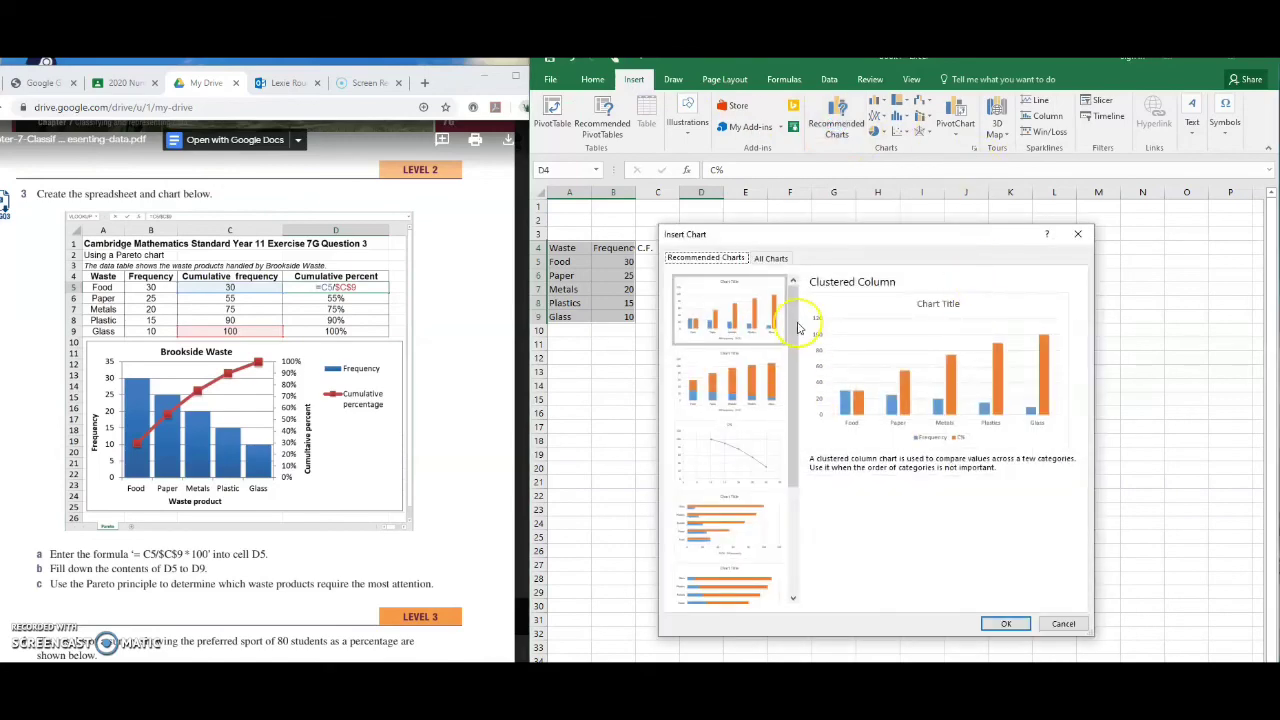
left_click(771, 258)
left_click(708, 564)
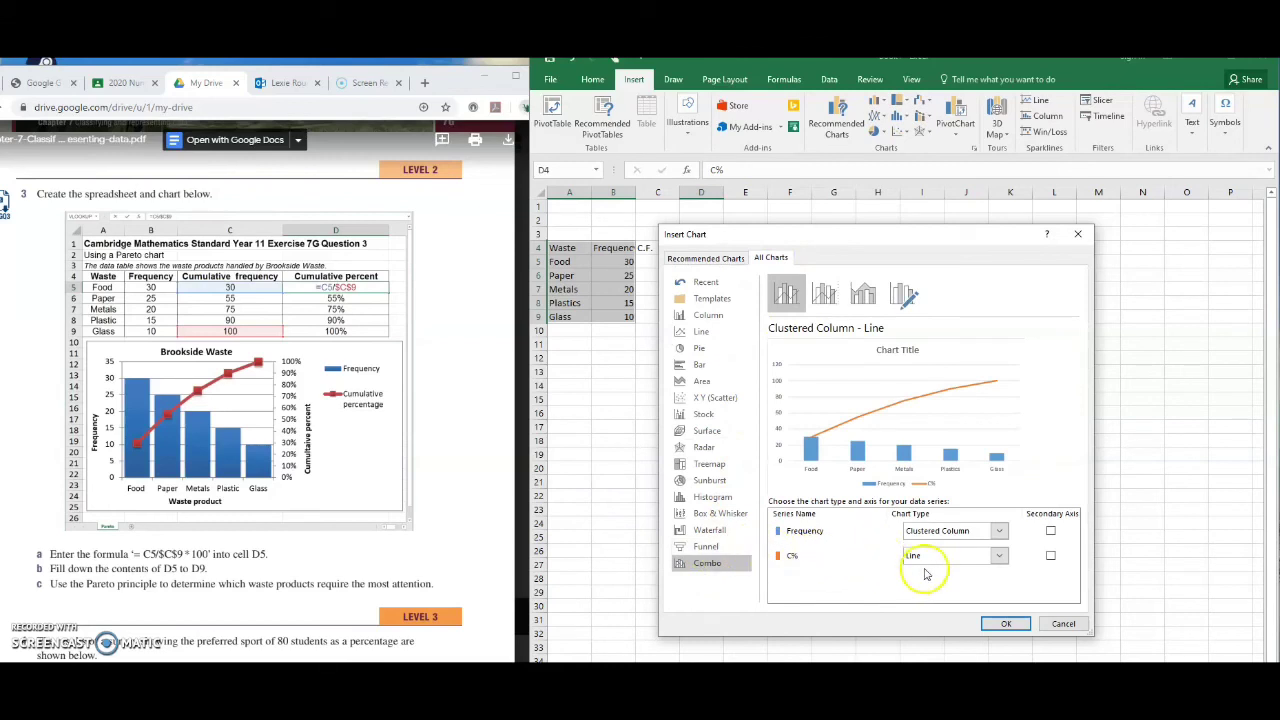
Plot the C% line on the secondary axis and insert the combo chart into the sheet.
left_click(1051, 556)
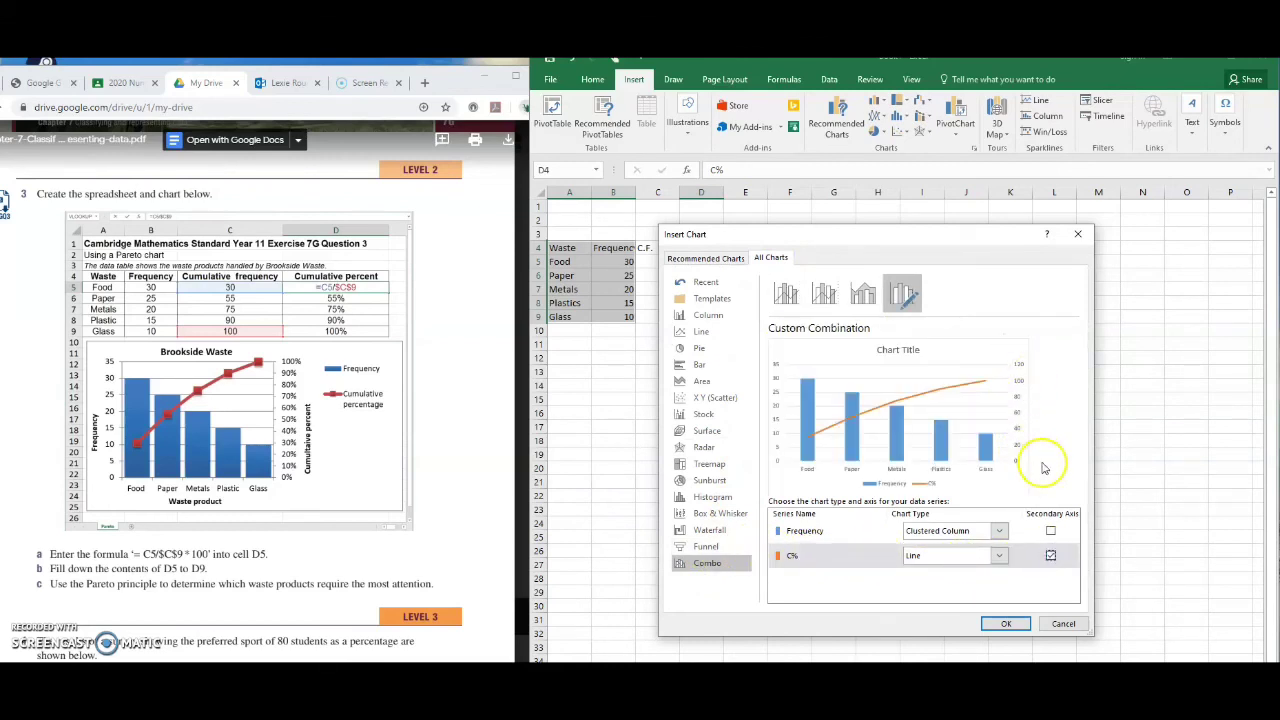
left_click(1025, 626)
right_click(1025, 632)
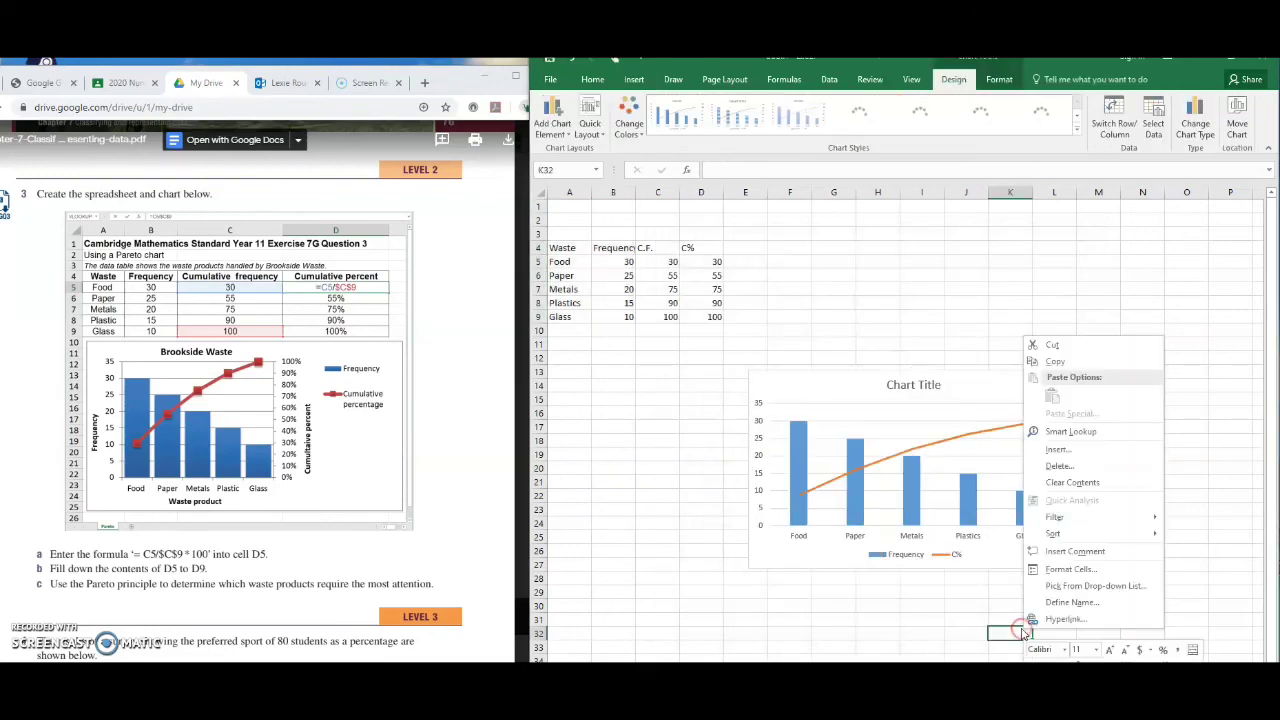
left_click(952, 628)
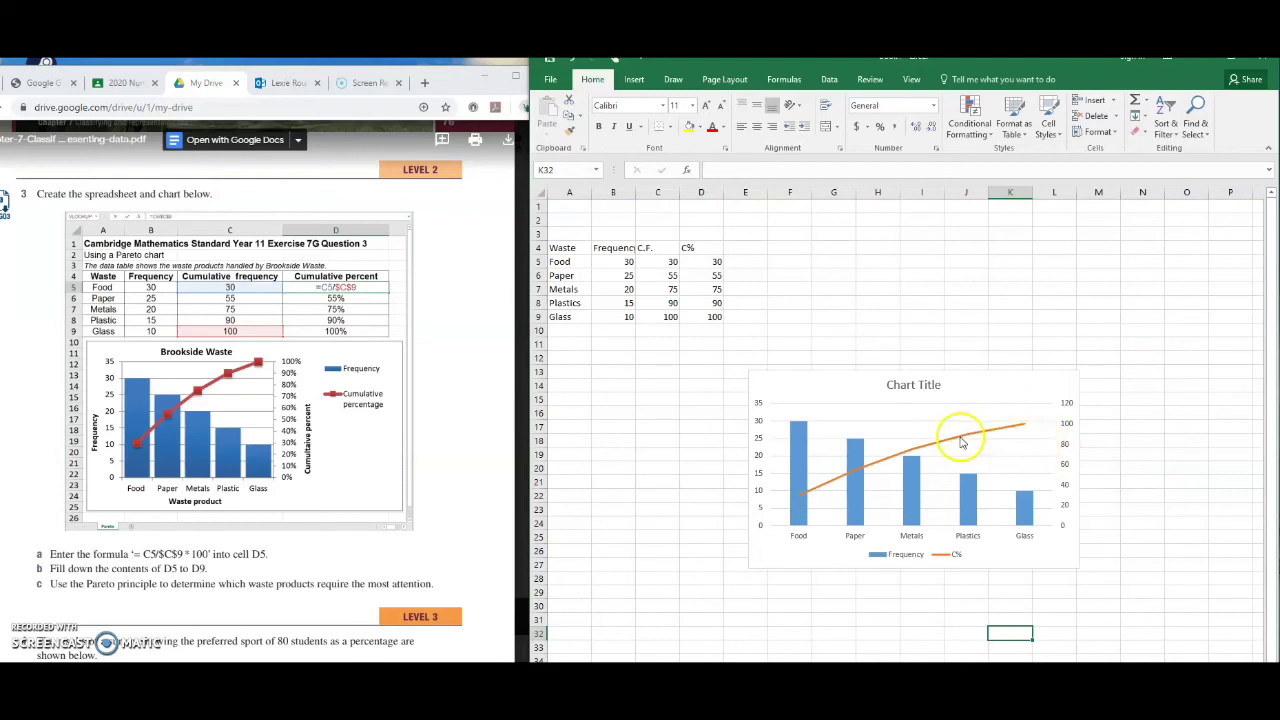
mouse_move(956, 443)
left_click(358, 645)
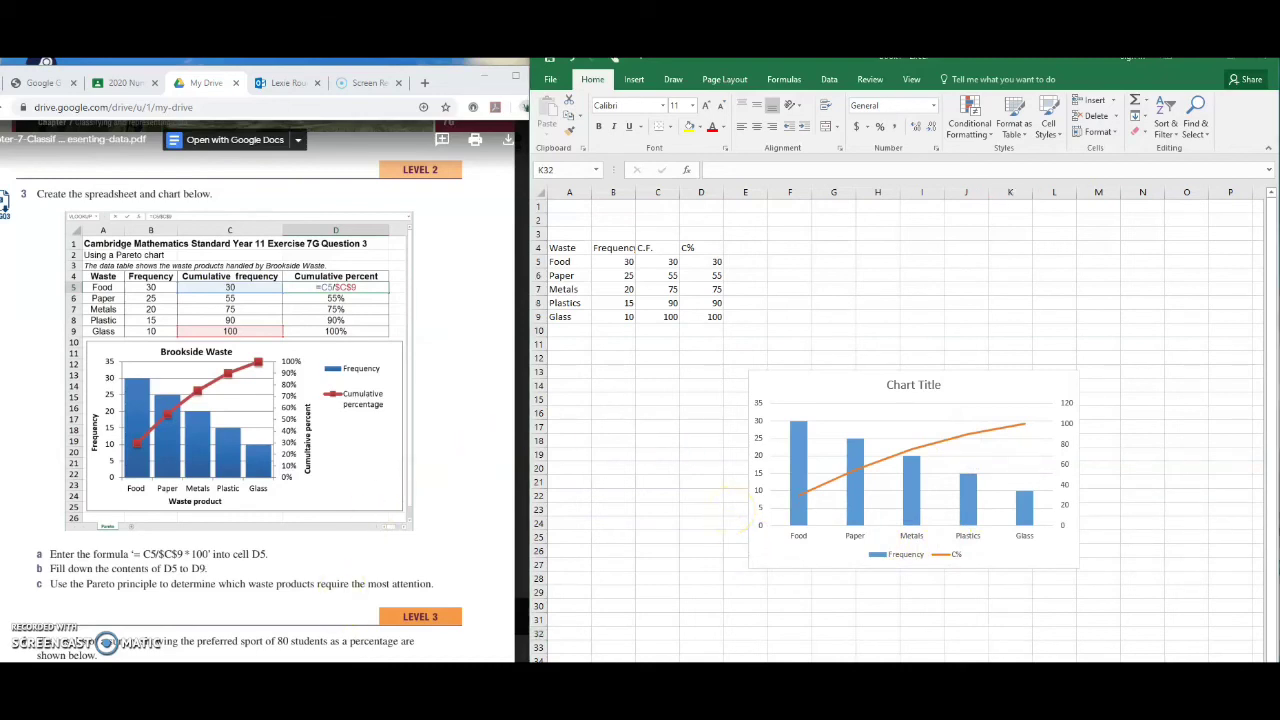